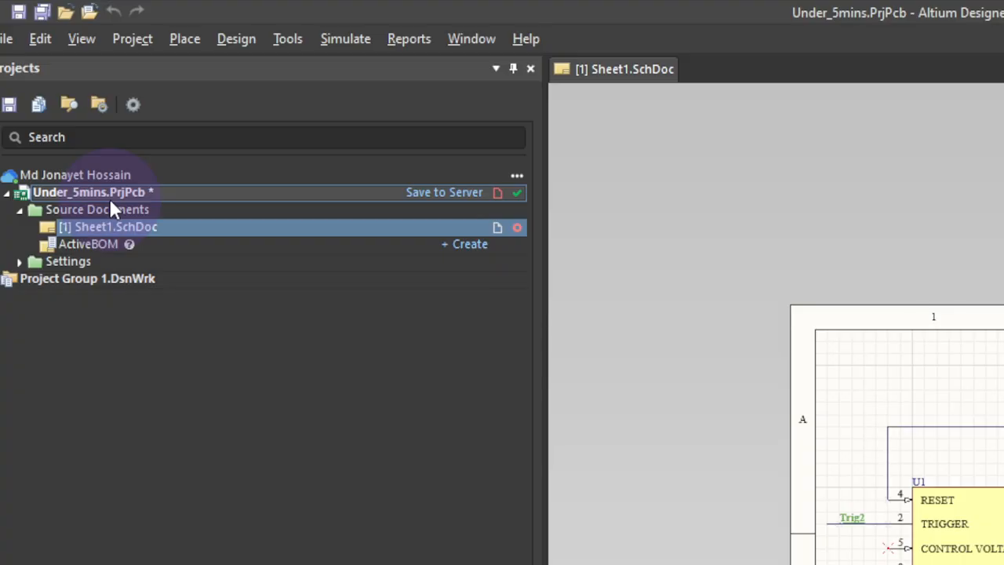
- Add a new PCB document, PCB1.PcbDoc, to the Under_5mins project
{"action": "right_click", "coordinate": [110, 200]}
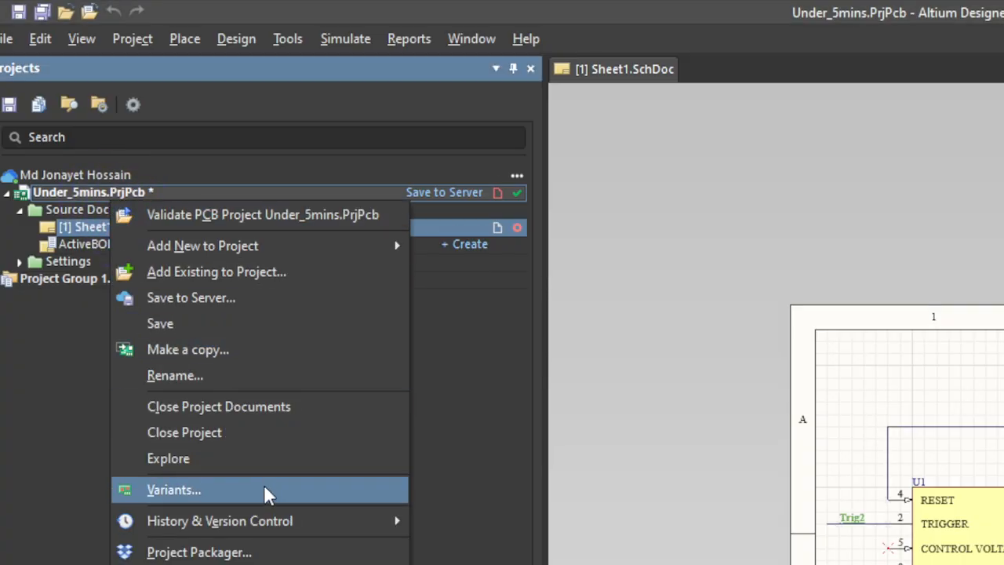
{"action": "mouse_move", "coordinate": [314, 240]}
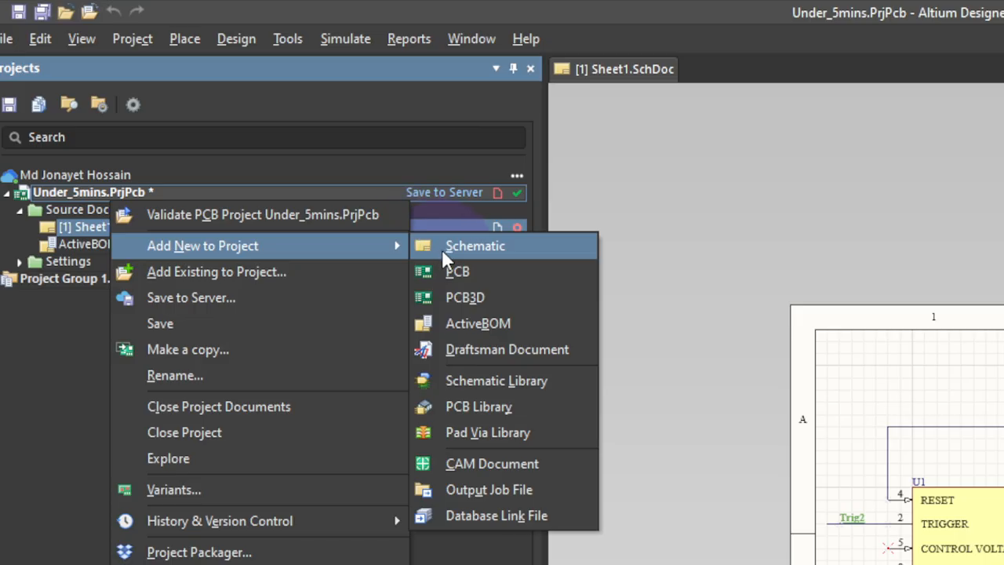
{"action": "left_click", "coordinate": [467, 274]}
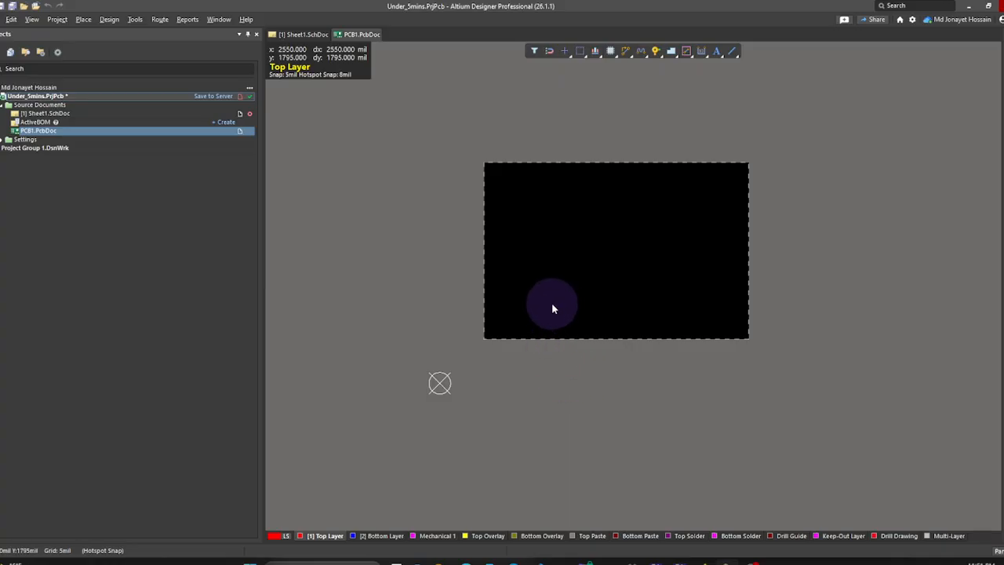
- Try Design > Update Schematics from the PCB and dismiss the cannot-locate-document error
{"action": "left_click", "coordinate": [302, 35]}
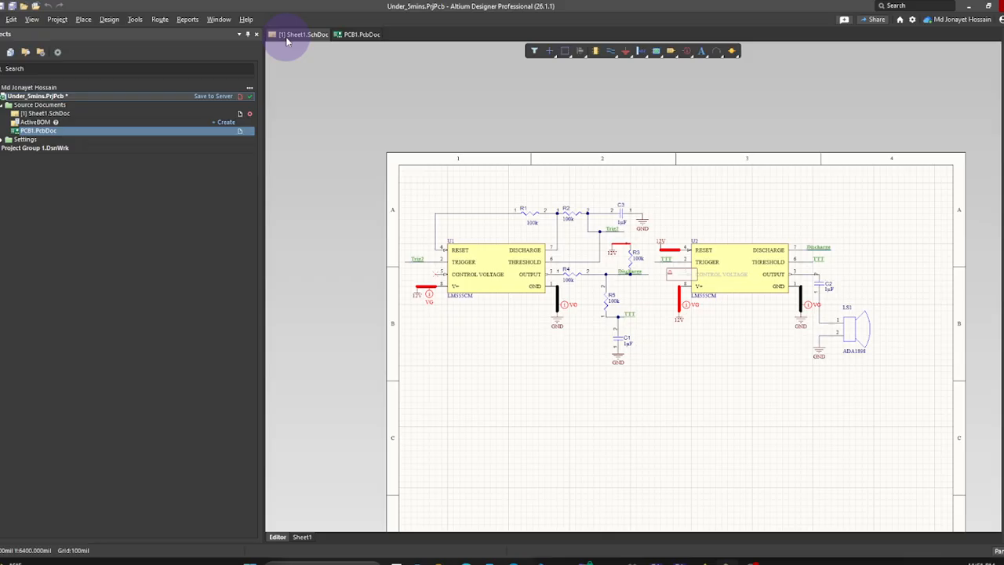
{"action": "left_click", "coordinate": [115, 21]}
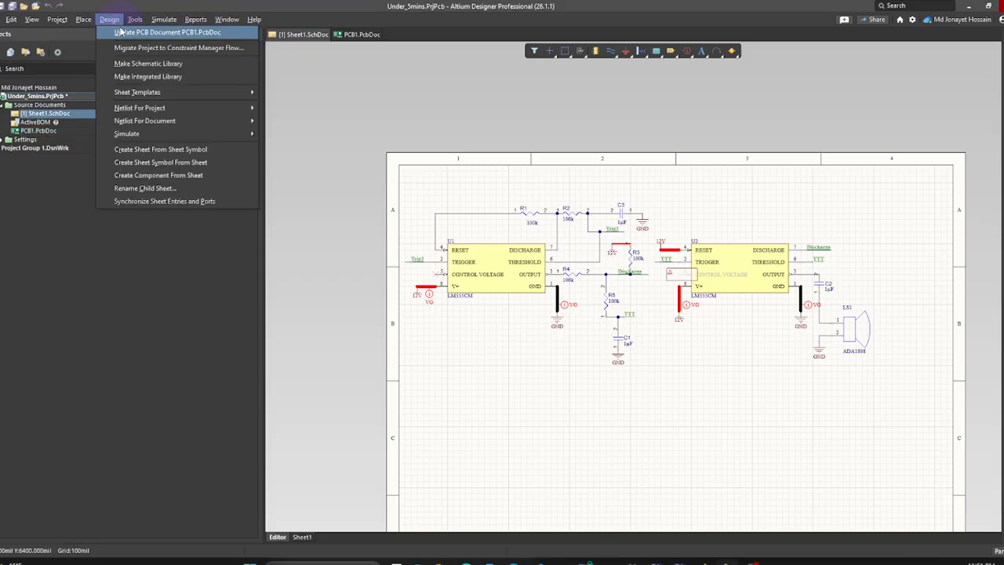
{"action": "left_click", "coordinate": [553, 381]}
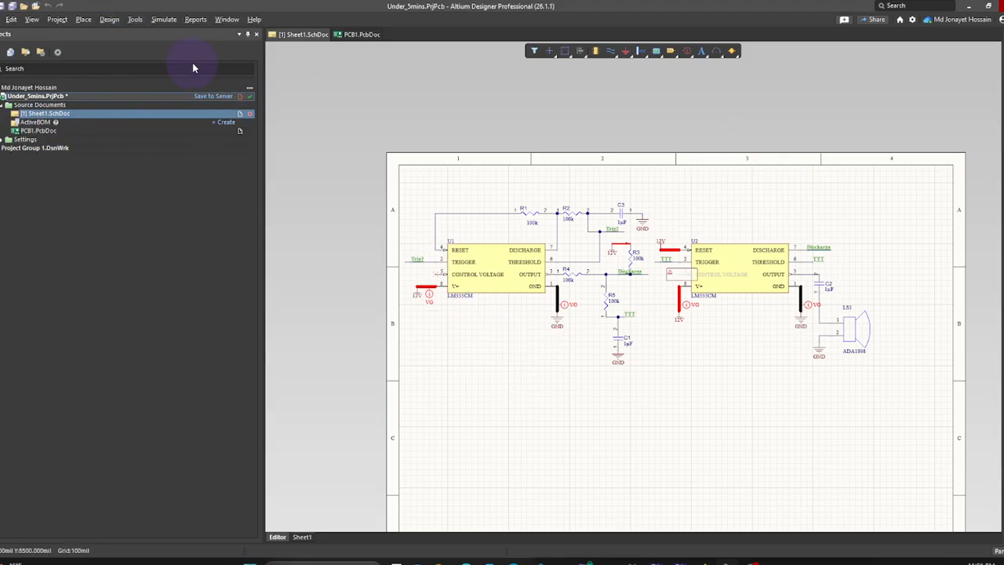
{"action": "left_click", "coordinate": [335, 35]}
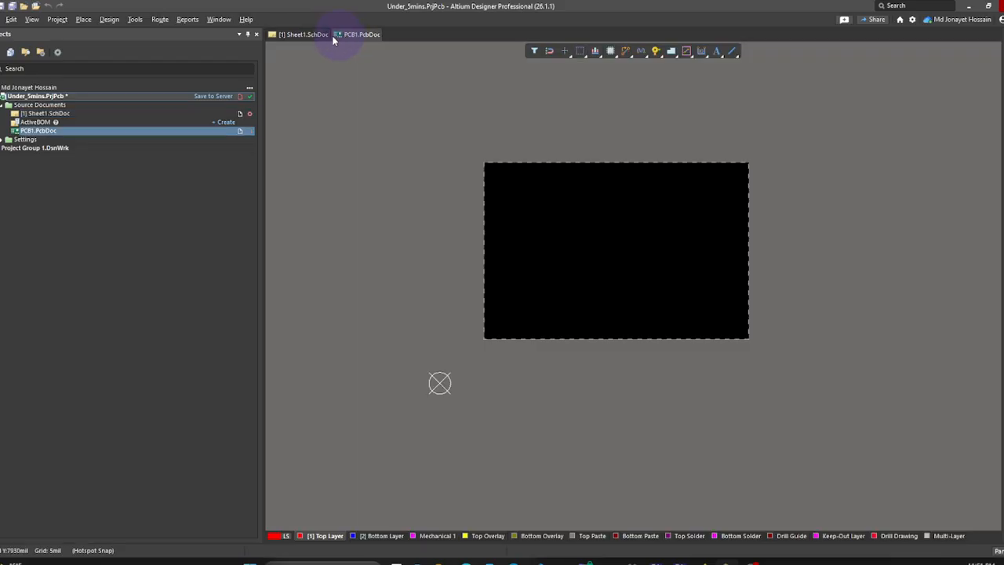
{"action": "left_click", "coordinate": [109, 19]}
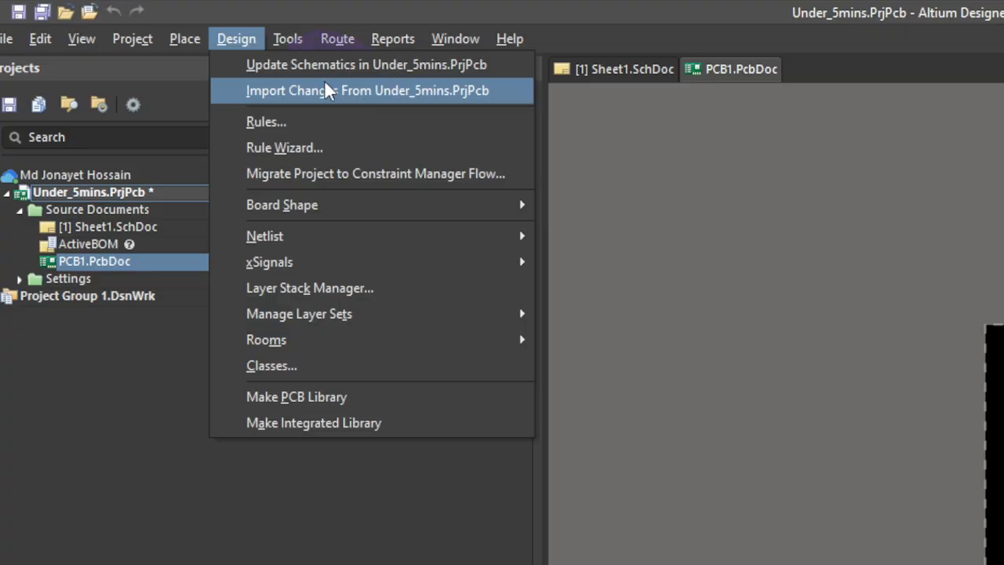
{"action": "left_click", "coordinate": [365, 67]}
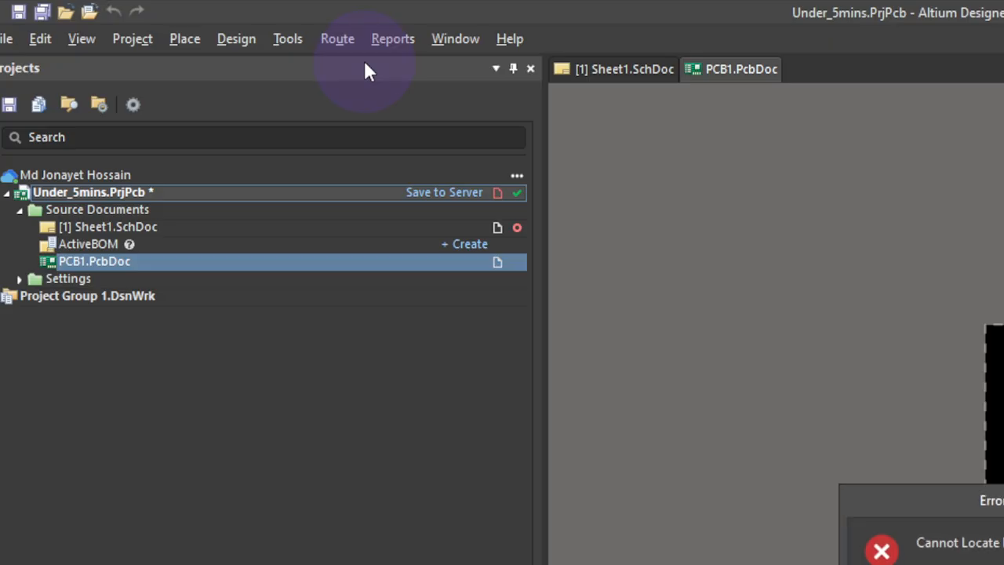
{"action": "key", "text": "shift+Caps_Lock"}
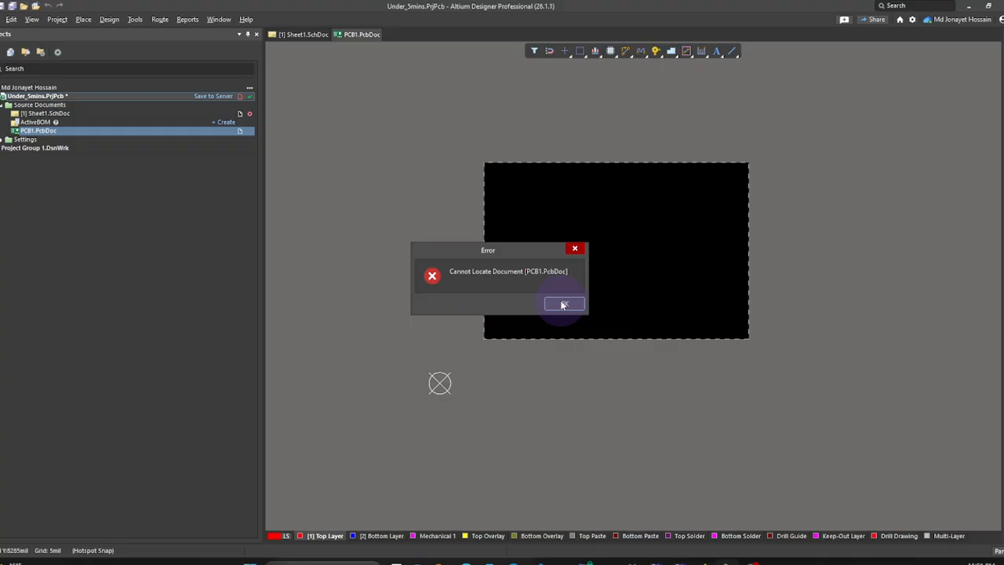
{"action": "left_click", "coordinate": [563, 304]}
- Save the new PCB document as PCB1 in the Under_5mins project folder
{"action": "key", "text": "ctrl"}
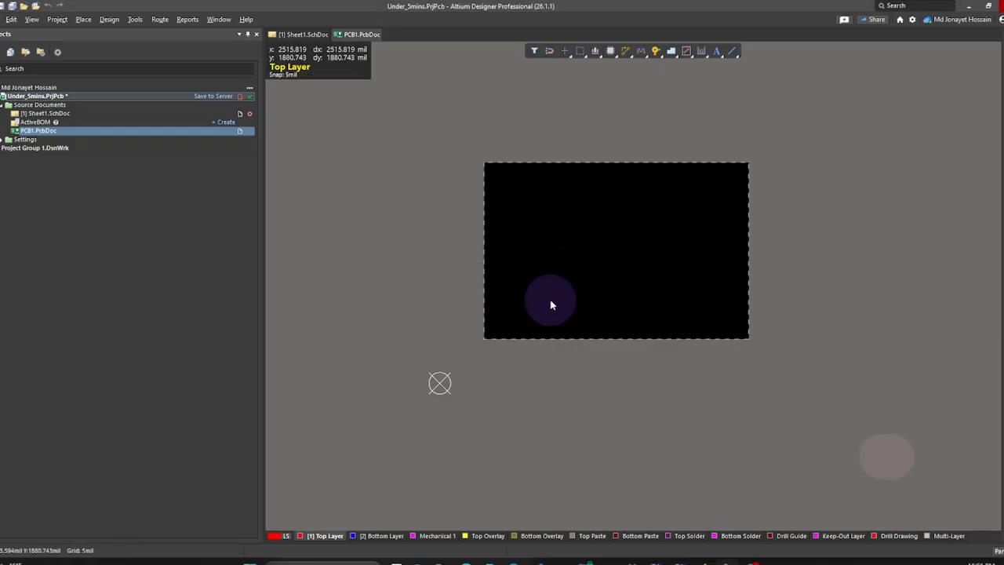
{"action": "key", "text": "ctrl+s"}
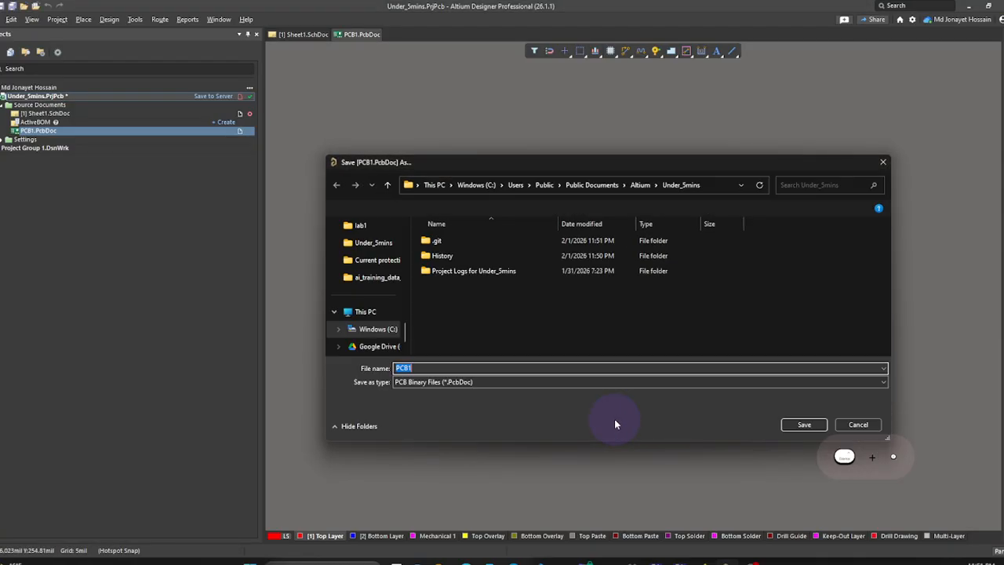
{"action": "left_click", "coordinate": [800, 426]}
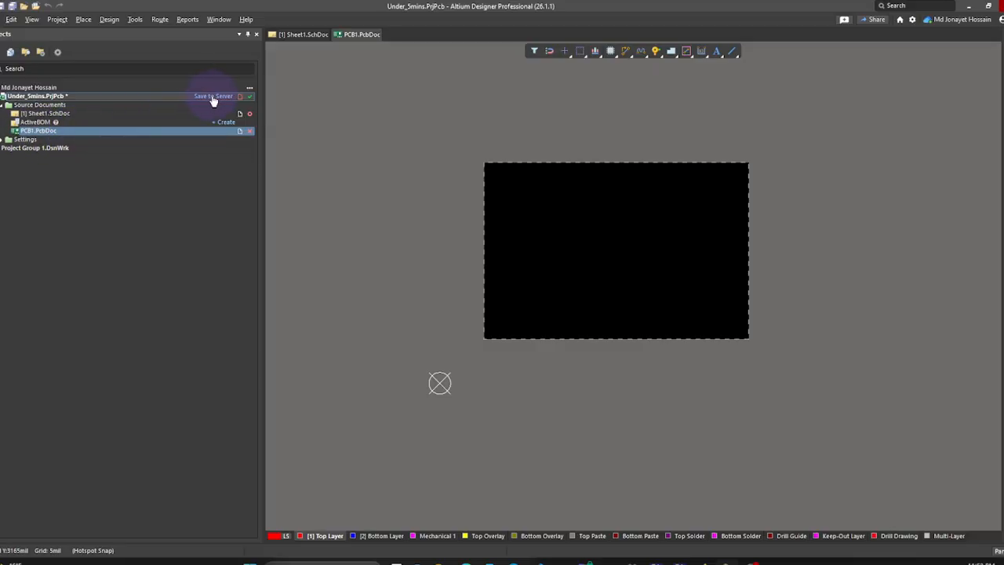
- From Sheet1, preview the update to PCB1.PcbDoc and close the change order unapplied
{"action": "left_click", "coordinate": [304, 35]}
{"action": "left_click", "coordinate": [109, 19]}
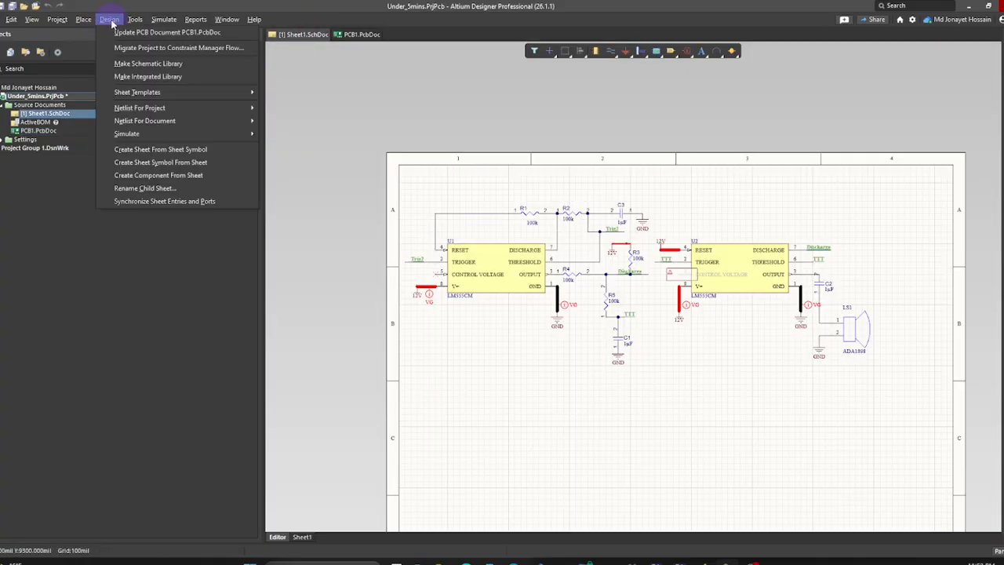
{"action": "left_click", "coordinate": [136, 34]}
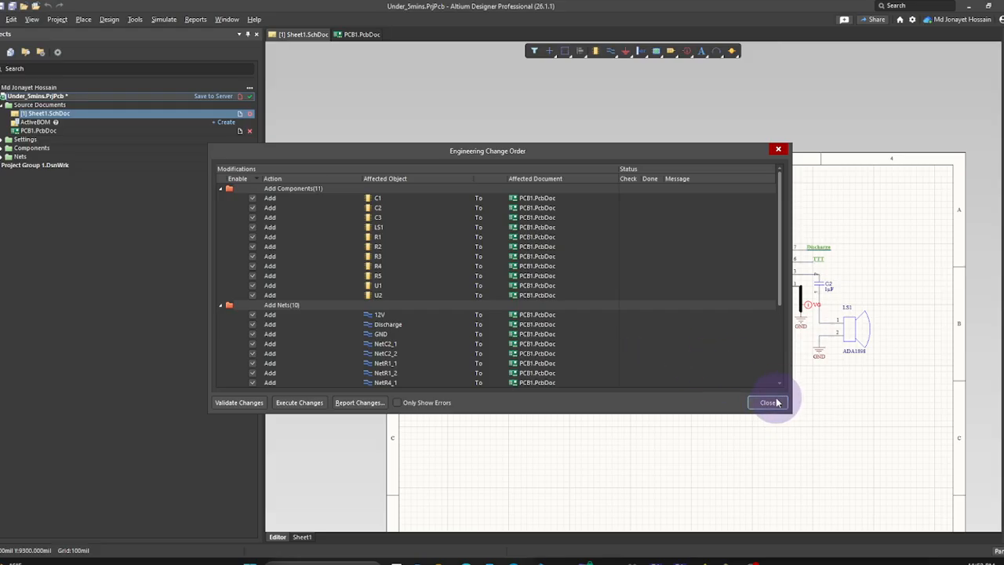
{"action": "left_click", "coordinate": [768, 403]}
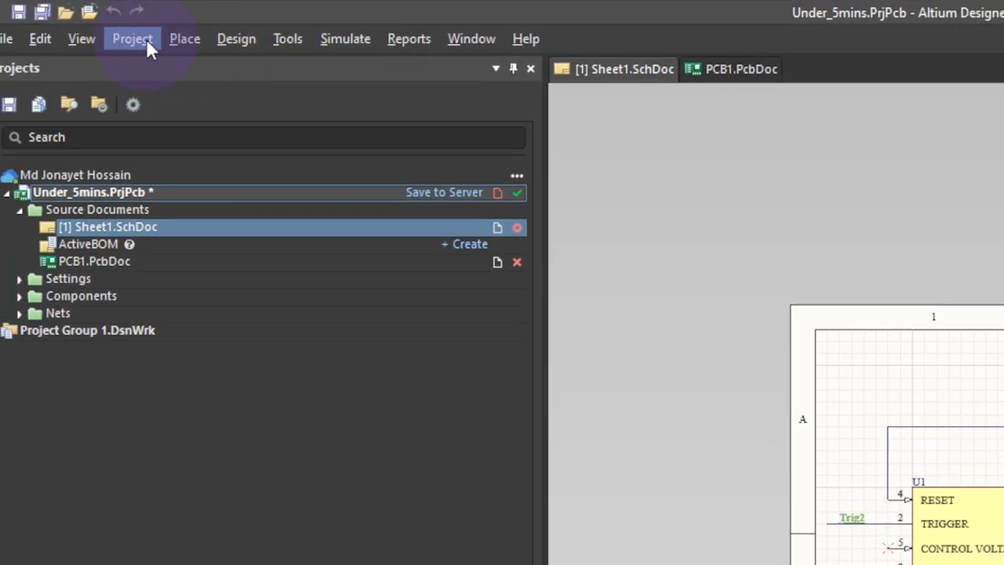
- Open the Under_5mins project options' Multi-Channel page and keep Flat Numeric With Names room naming
{"action": "left_click", "coordinate": [146, 38]}
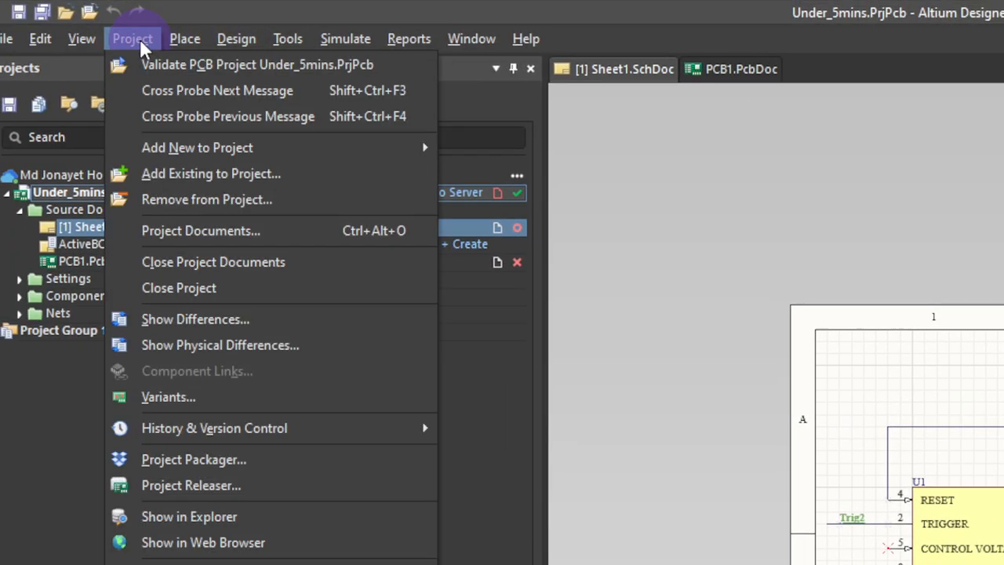
{"action": "left_click", "coordinate": [244, 564]}
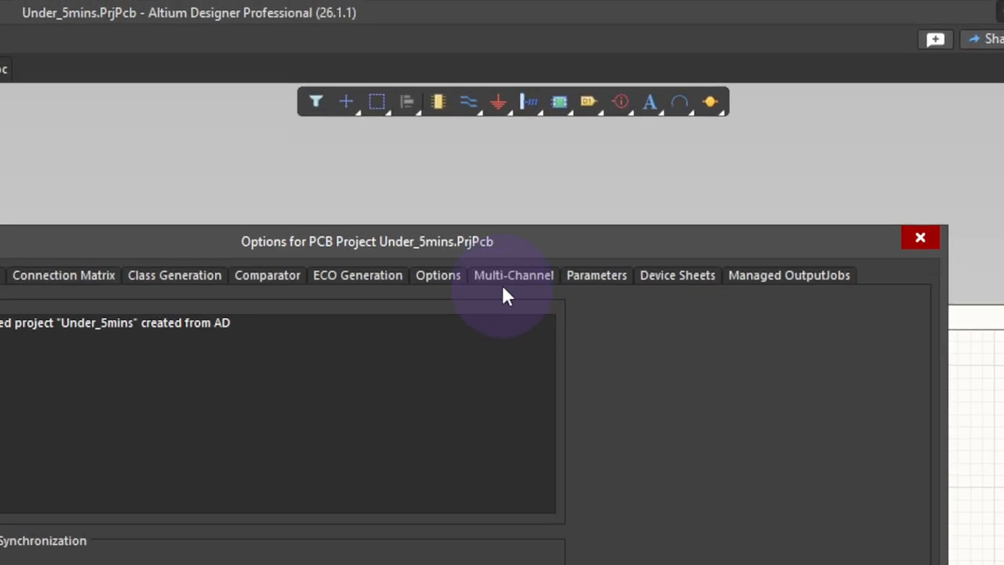
{"action": "left_click", "coordinate": [633, 138]}
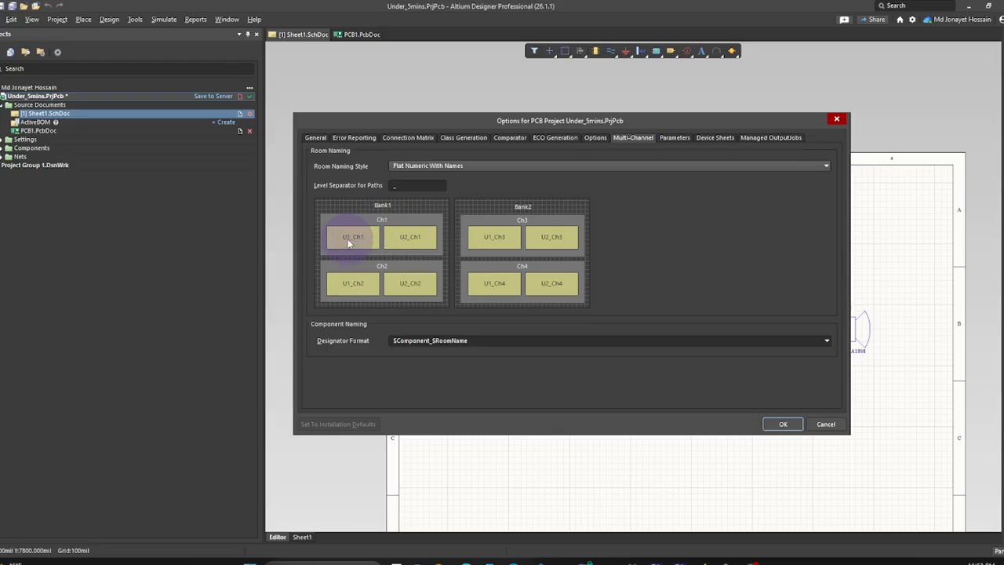
{"action": "left_click", "coordinate": [464, 166]}
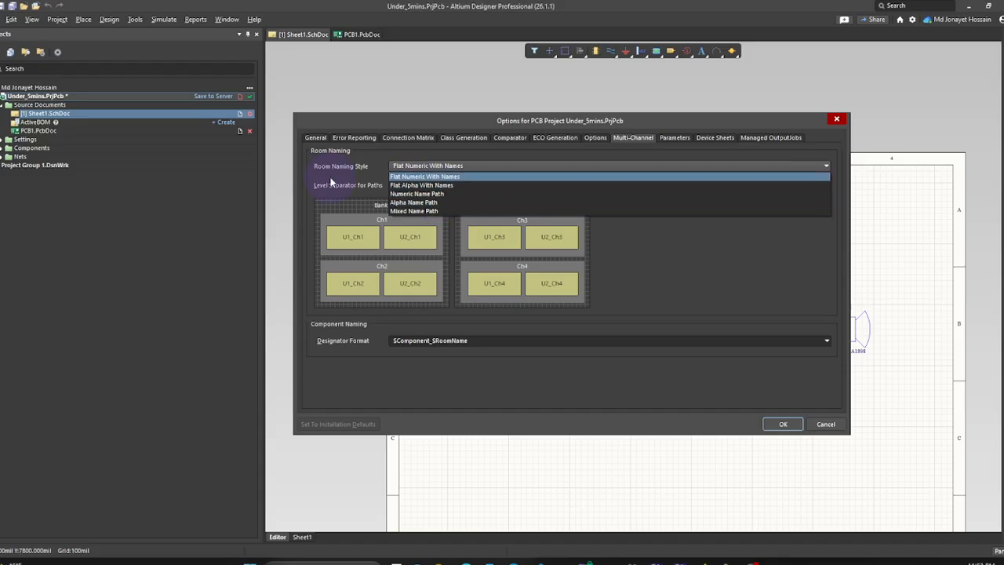
{"action": "left_click", "coordinate": [441, 353]}
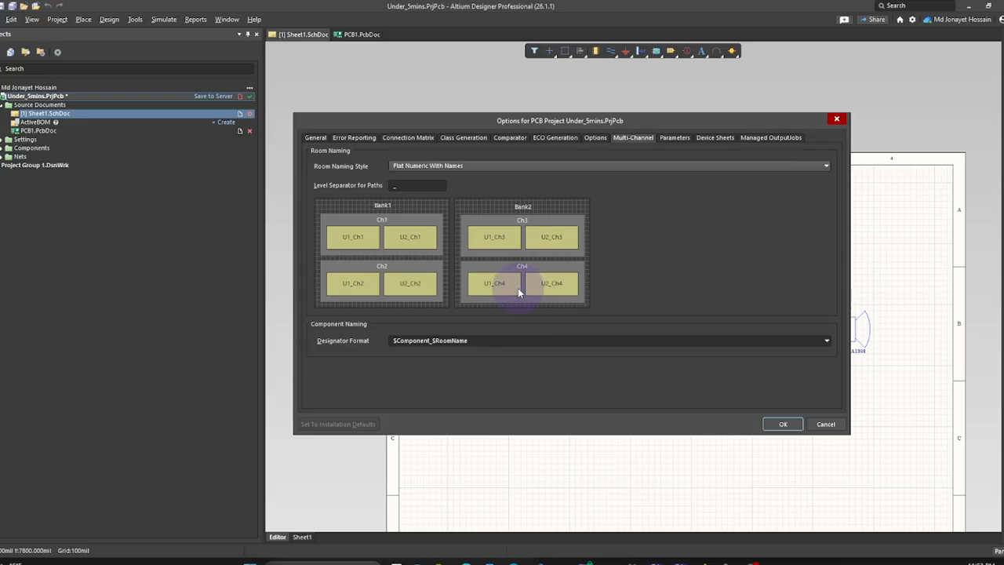
- For Sheet1, enable Generate Rooms and structure classes, disable named-harness net classes, and apply
{"action": "left_click", "coordinate": [471, 138]}
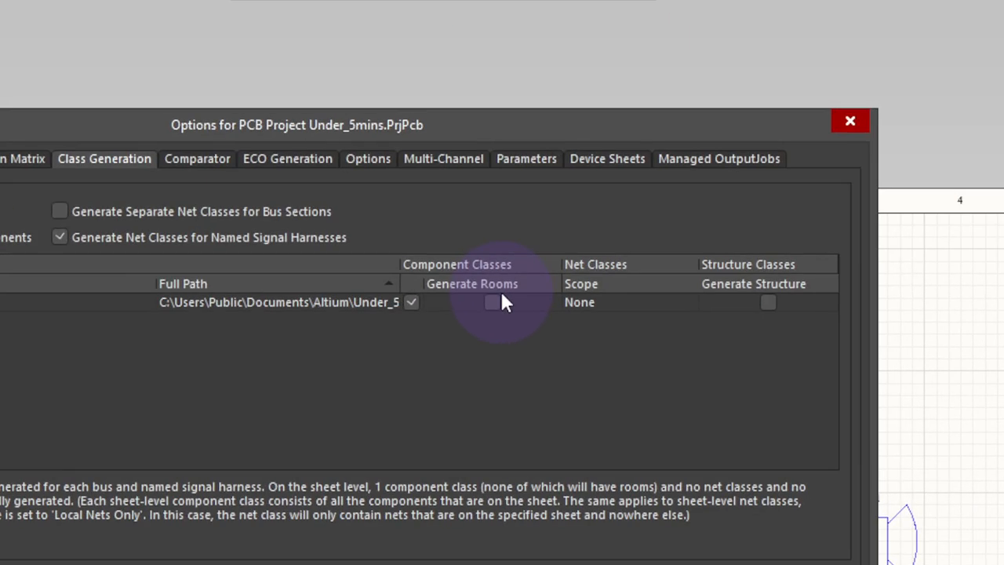
{"action": "left_click", "coordinate": [657, 210]}
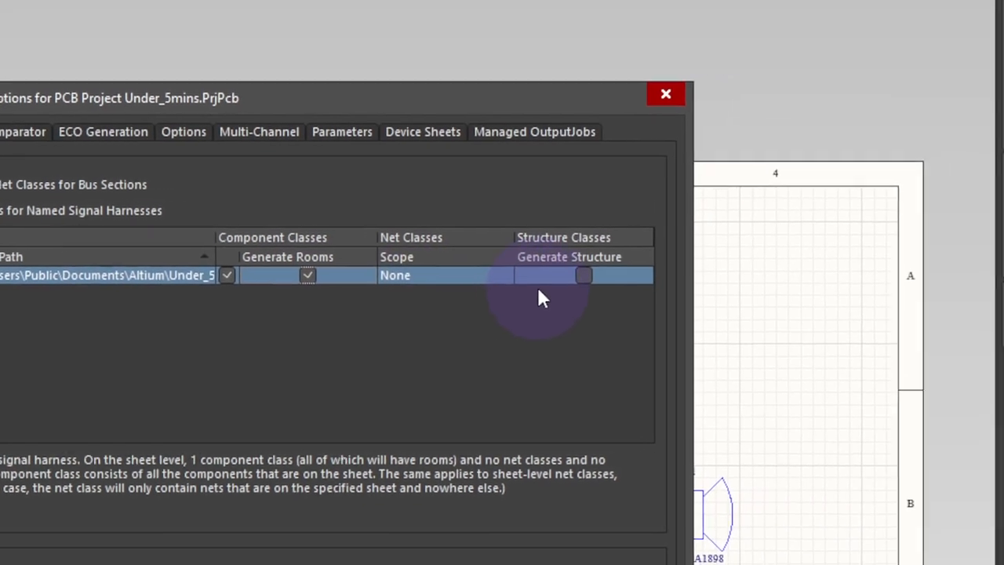
{"action": "left_click", "coordinate": [573, 290]}
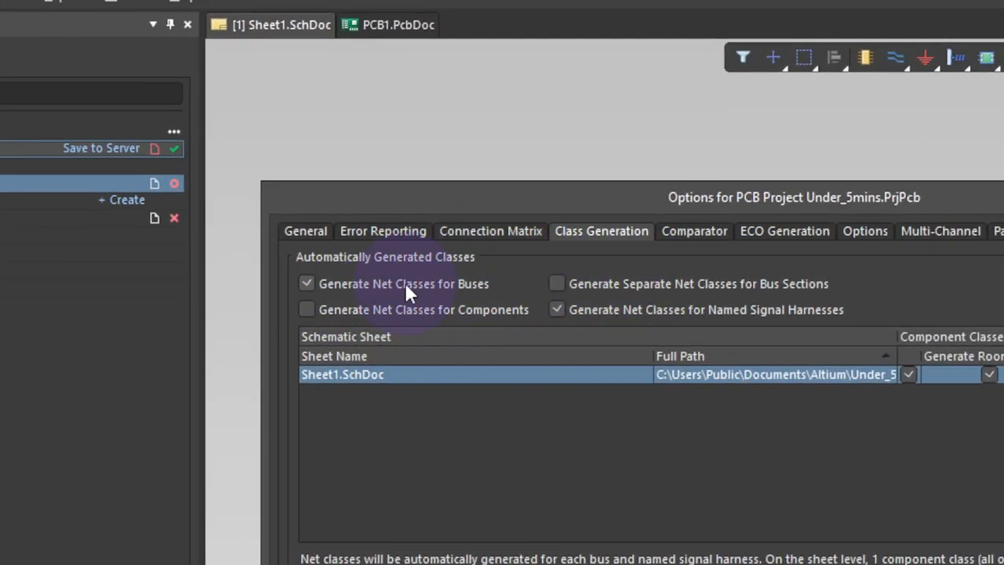
{"action": "left_click", "coordinate": [556, 310]}
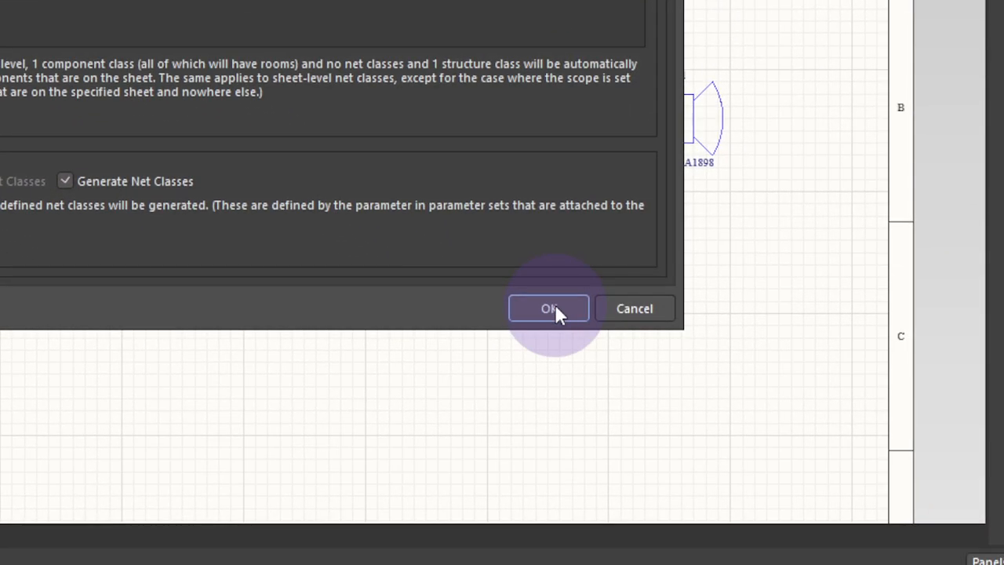
{"action": "left_click", "coordinate": [556, 309]}
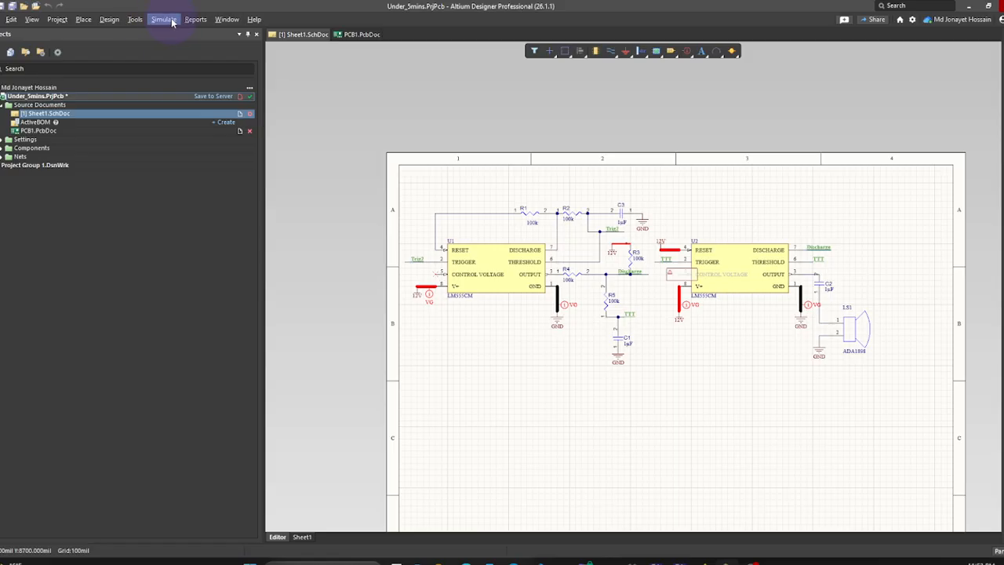
- Validate and execute the ECO sending Sheet1's components and nets into PCB1.PcbDoc
{"action": "left_click", "coordinate": [110, 20]}
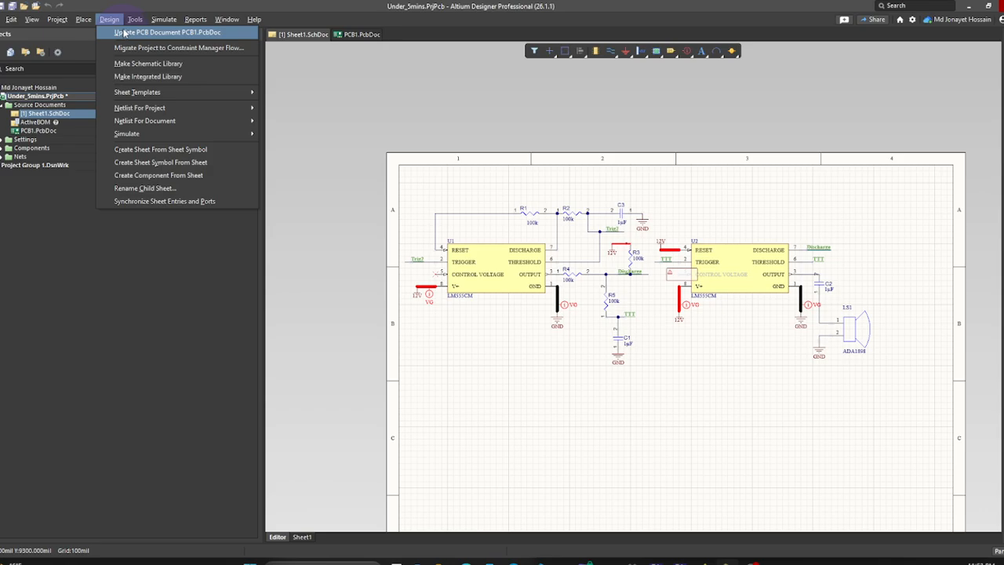
{"action": "left_click", "coordinate": [126, 32]}
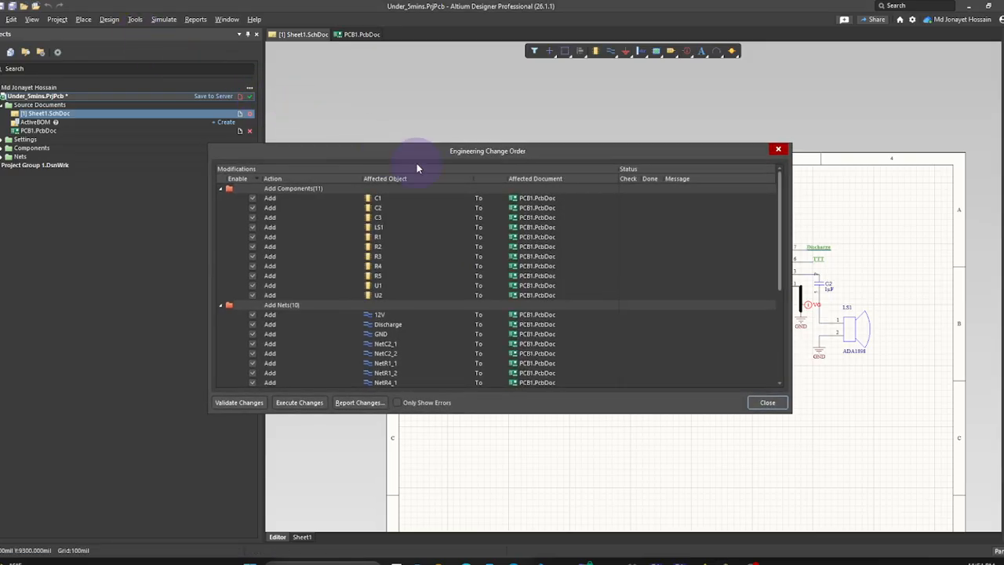
{"action": "left_click", "coordinate": [251, 403]}
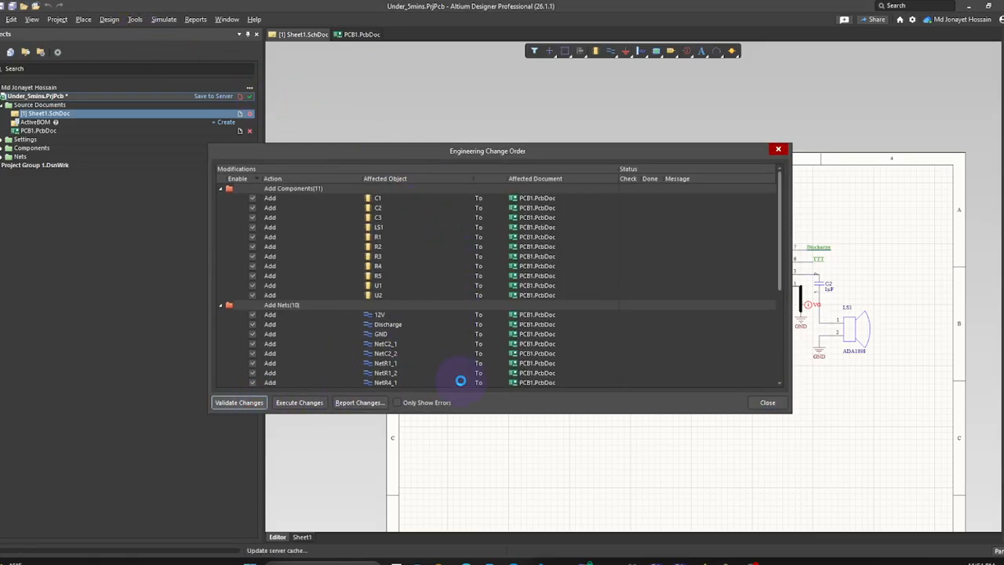
{"action": "left_click", "coordinate": [314, 402]}
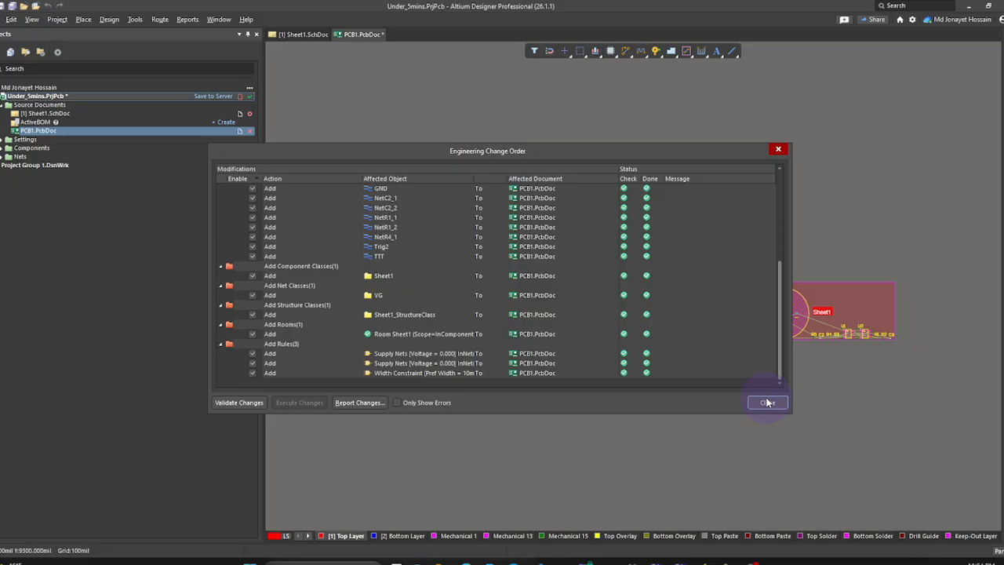
{"action": "left_click", "coordinate": [767, 403]}
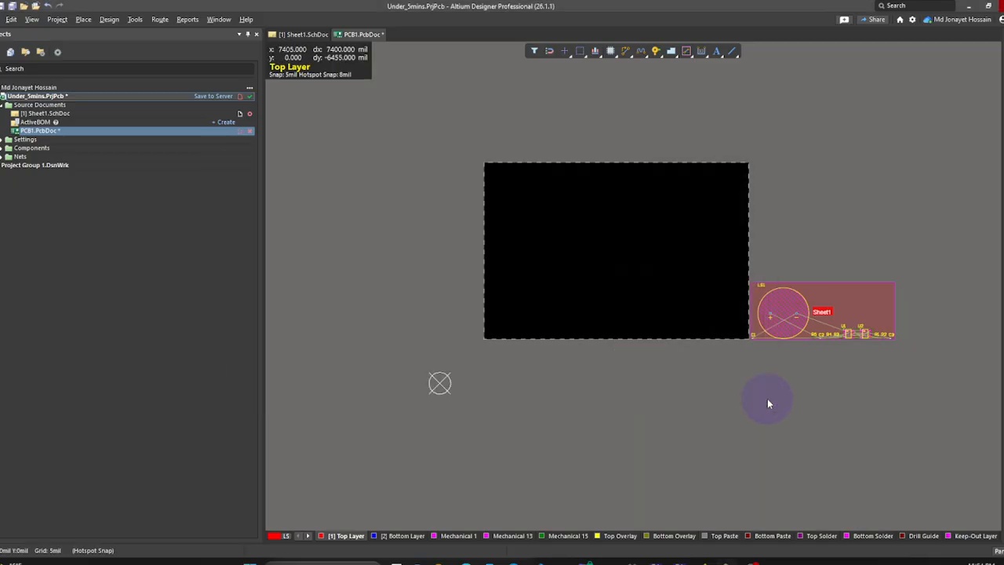
- Move the Sheet1 room beside the board and delete it, keeping its components
{"action": "scroll", "coordinate": [792, 312], "scroll_direction": "up", "scroll_amount": 5, "text": "ctrl"}
{"action": "scroll", "coordinate": [707, 363], "scroll_direction": "down", "scroll_amount": 4, "text": "ctrl"}
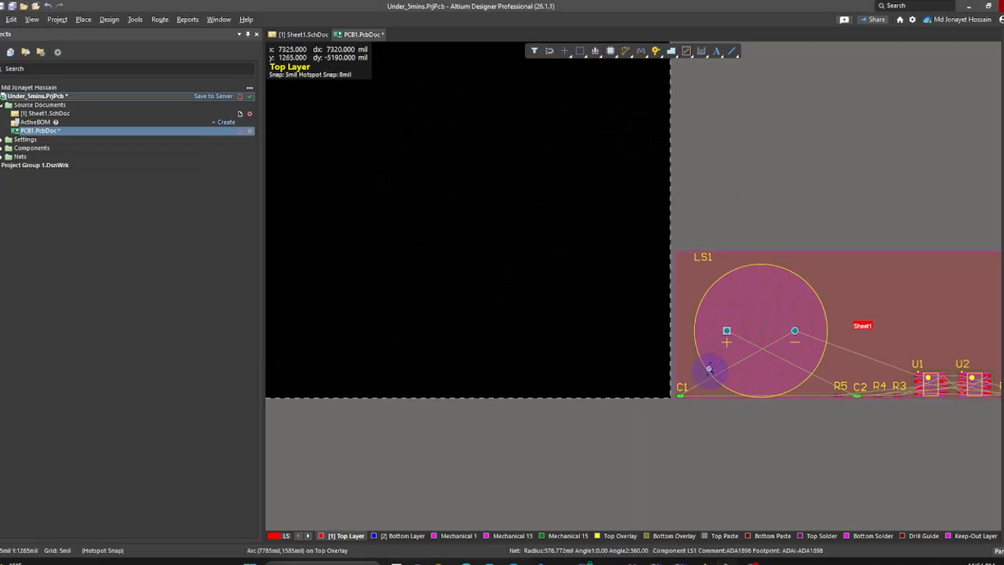
{"action": "left_click_drag", "start_coordinate": [811, 348], "coordinate": [841, 320]}
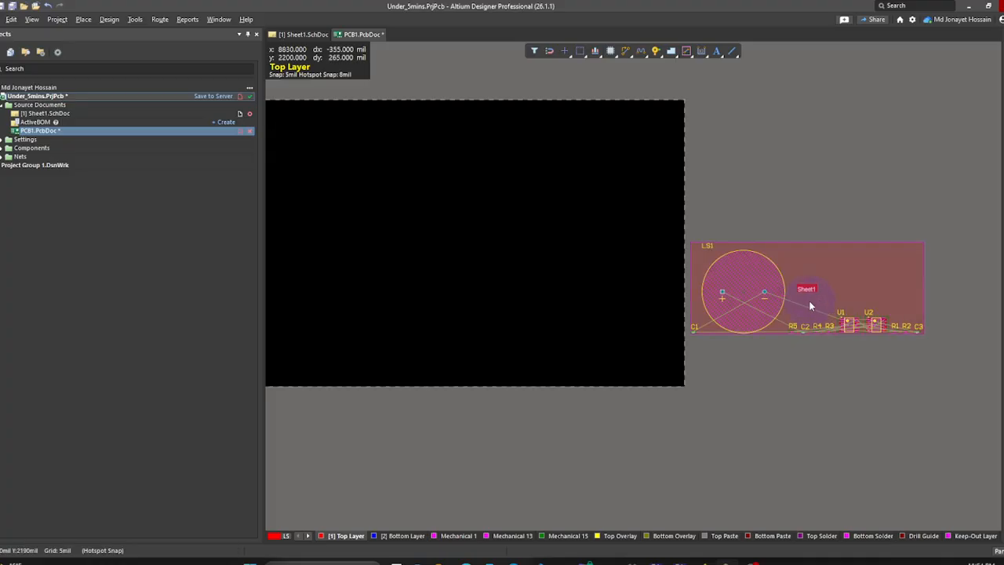
{"action": "right_click_drag", "start_coordinate": [688, 327], "coordinate": [641, 398]}
{"action": "scroll", "coordinate": [757, 372], "scroll_direction": "up", "scroll_amount": 3, "text": "ctrl"}
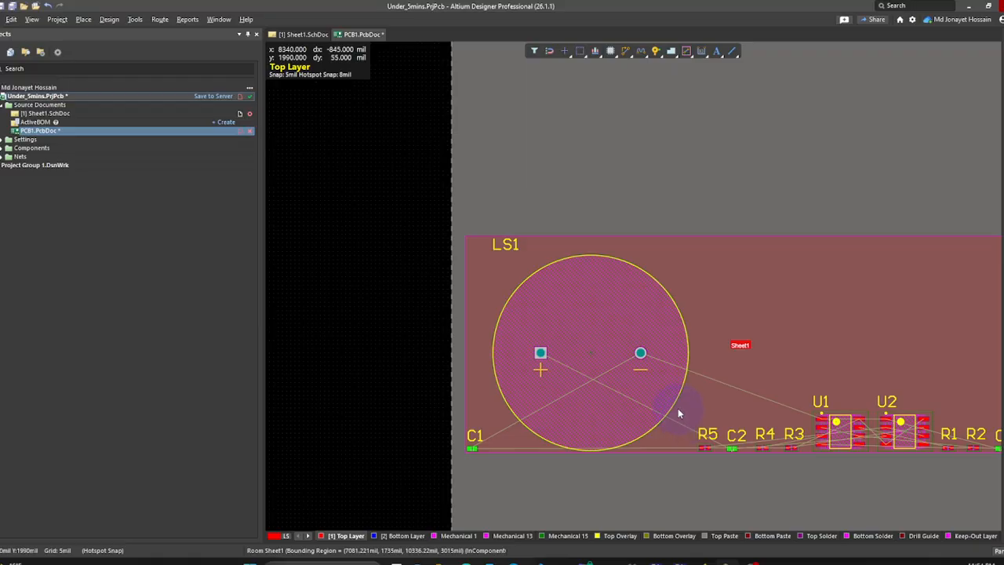
{"action": "left_click", "coordinate": [758, 317]}
{"action": "key", "text": "Delete"}
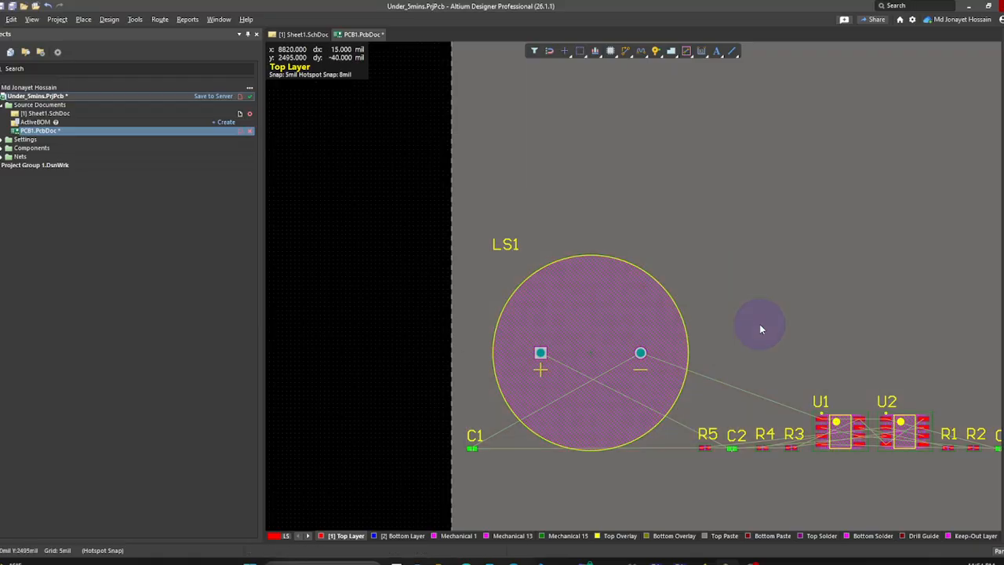
- Bring the whole black board into view and switch to the 3D view
{"action": "scroll", "coordinate": [555, 374], "scroll_direction": "down", "scroll_amount": 3, "text": "ctrl"}
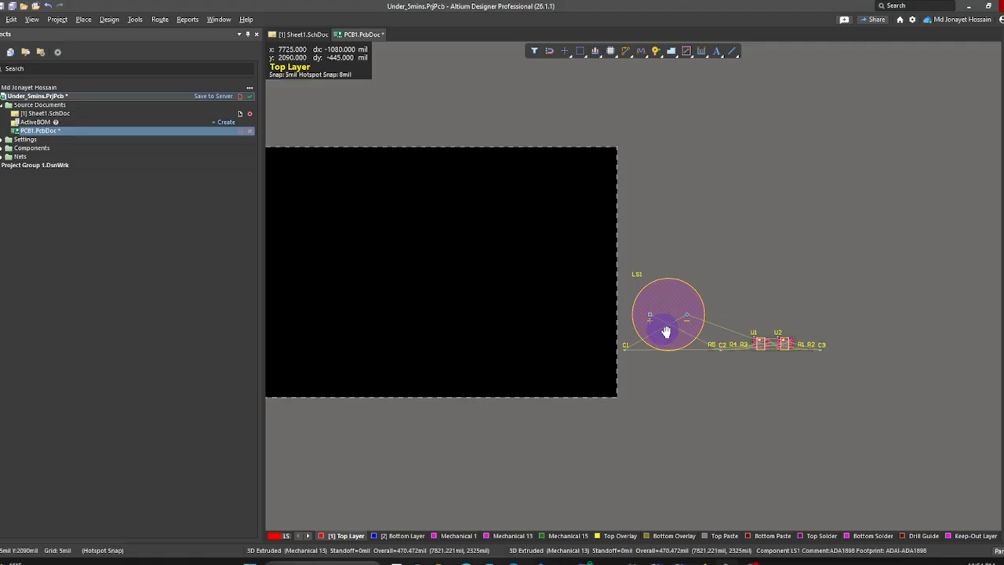
{"action": "scroll", "coordinate": [667, 321], "scroll_direction": "up", "scroll_amount": 6, "text": "ctrl"}
{"action": "right_click_drag", "start_coordinate": [560, 357], "coordinate": [681, 357]}
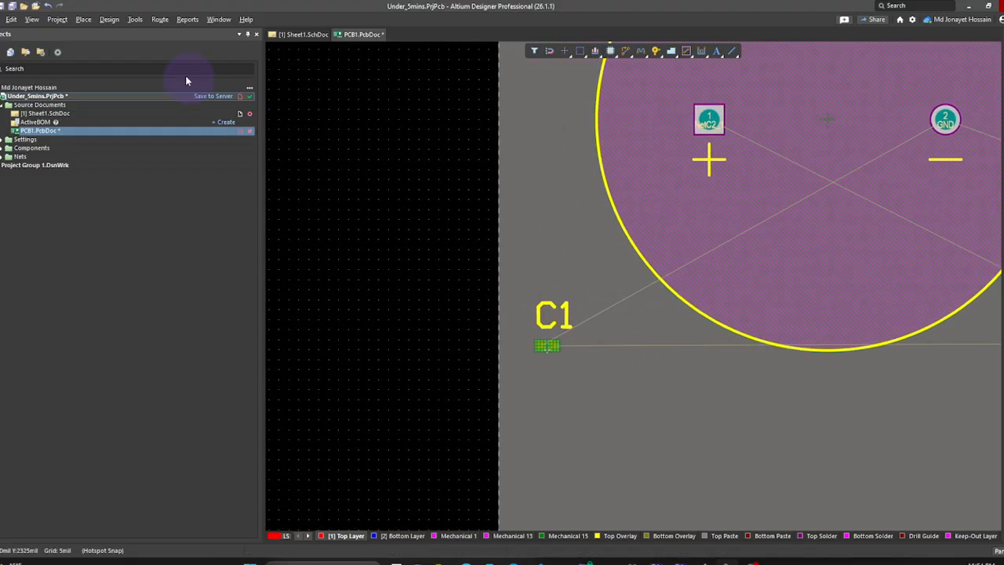
{"action": "scroll", "coordinate": [528, 242], "scroll_direction": "down", "scroll_amount": 5, "text": "ctrl"}
{"action": "right_click_drag", "start_coordinate": [448, 285], "coordinate": [695, 287]}
{"action": "scroll", "coordinate": [430, 249], "scroll_direction": "down", "scroll_amount": 2, "text": "ctrl"}
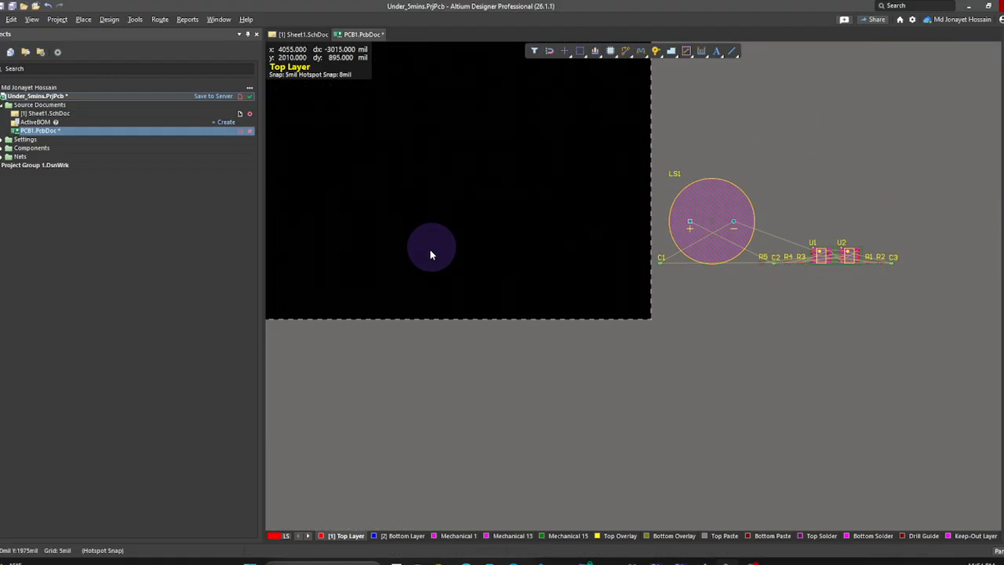
{"action": "right_click_drag", "start_coordinate": [429, 249], "coordinate": [625, 357]}
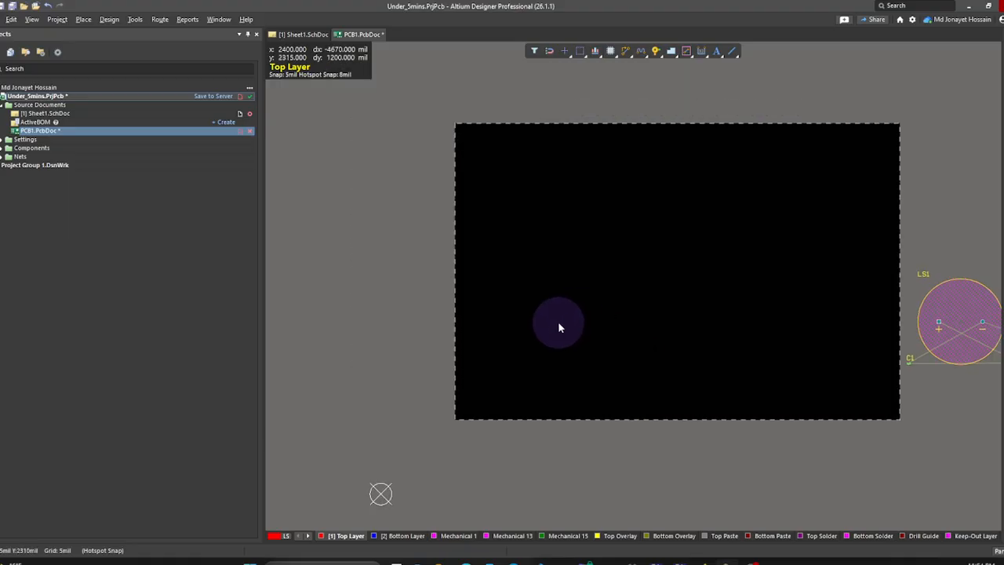
{"action": "key", "text": "3"}
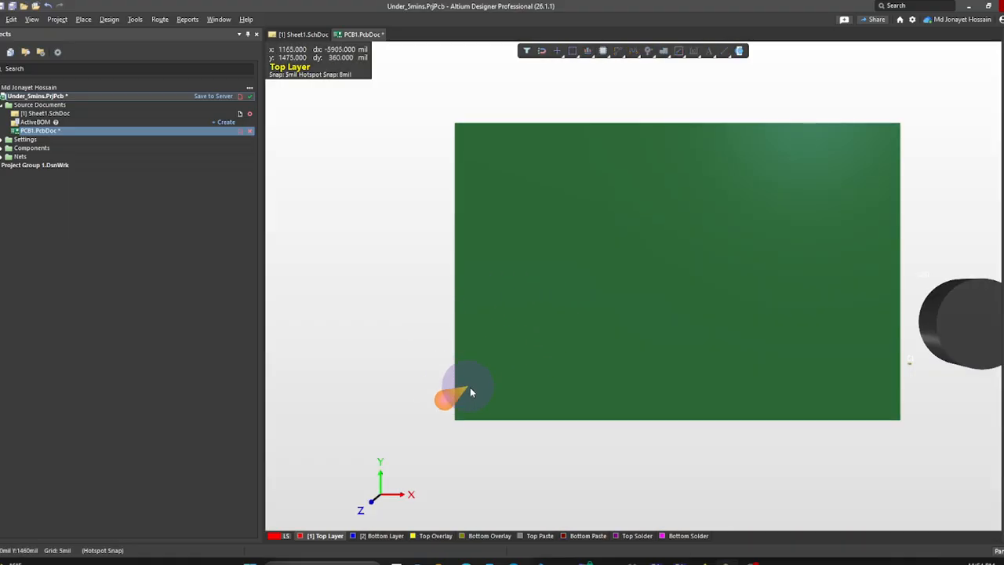
{"action": "right_click_drag", "start_coordinate": [474, 390], "coordinate": [588, 207], "text": "shift"}
{"action": "right_click_drag", "start_coordinate": [621, 331], "coordinate": [515, 451], "text": "shift"}
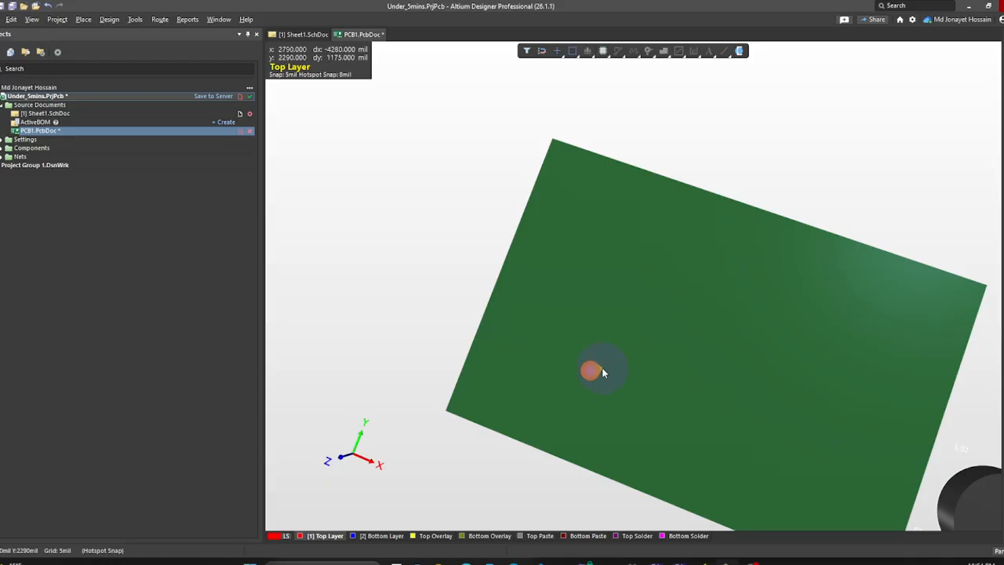
{"action": "right_click_drag", "start_coordinate": [607, 370], "coordinate": [621, 392], "text": "shift"}
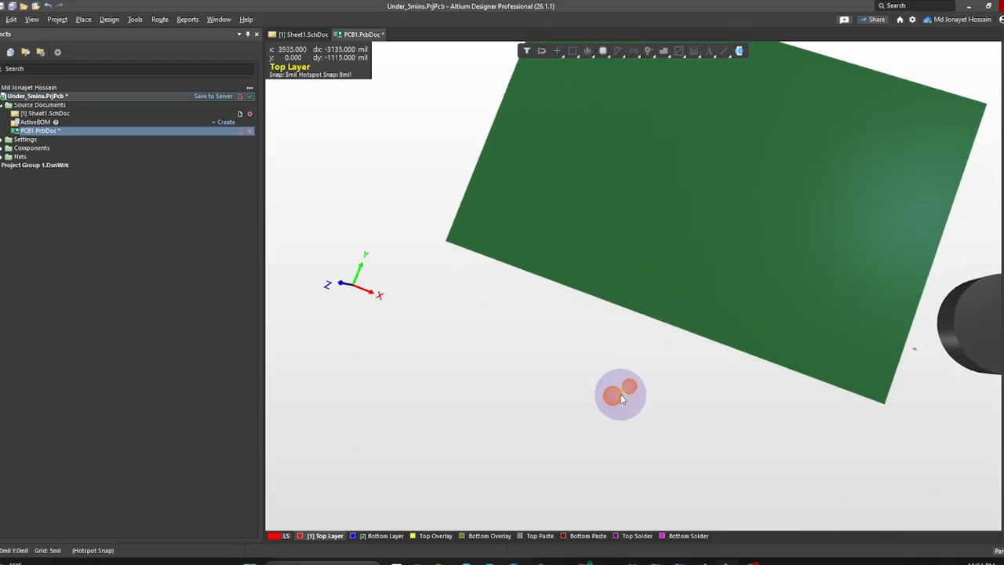
{"action": "key", "text": "2"}
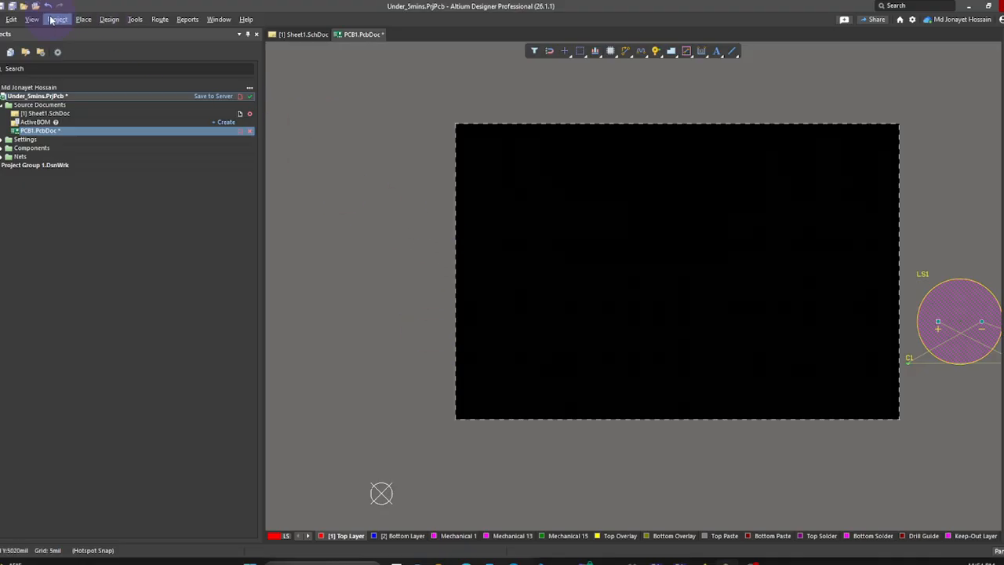
- Set the relative origin at the black board's bottom-left corner
{"action": "key", "text": "alt+e"}
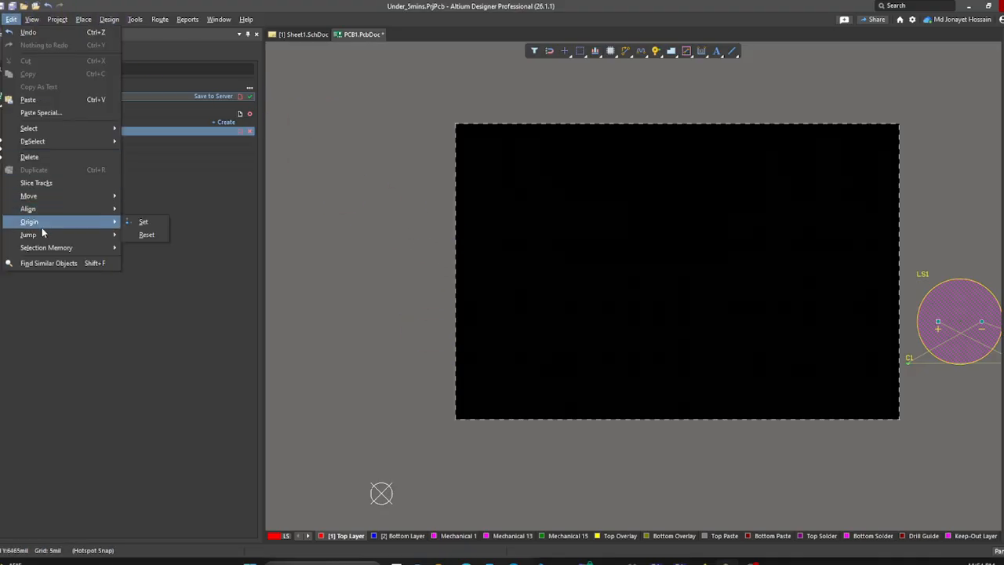
{"action": "left_click", "coordinate": [141, 224]}
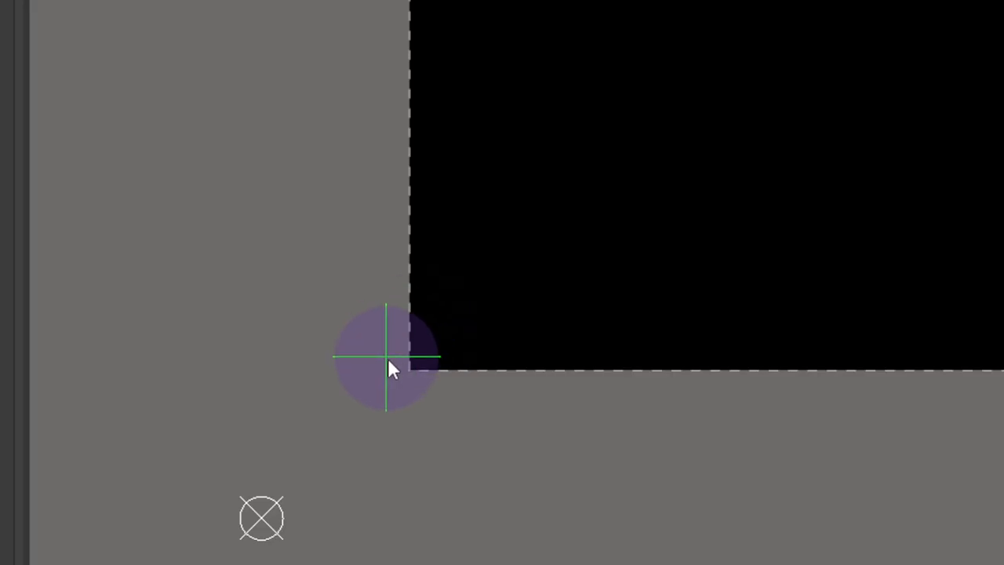
{"action": "left_click", "coordinate": [408, 371]}
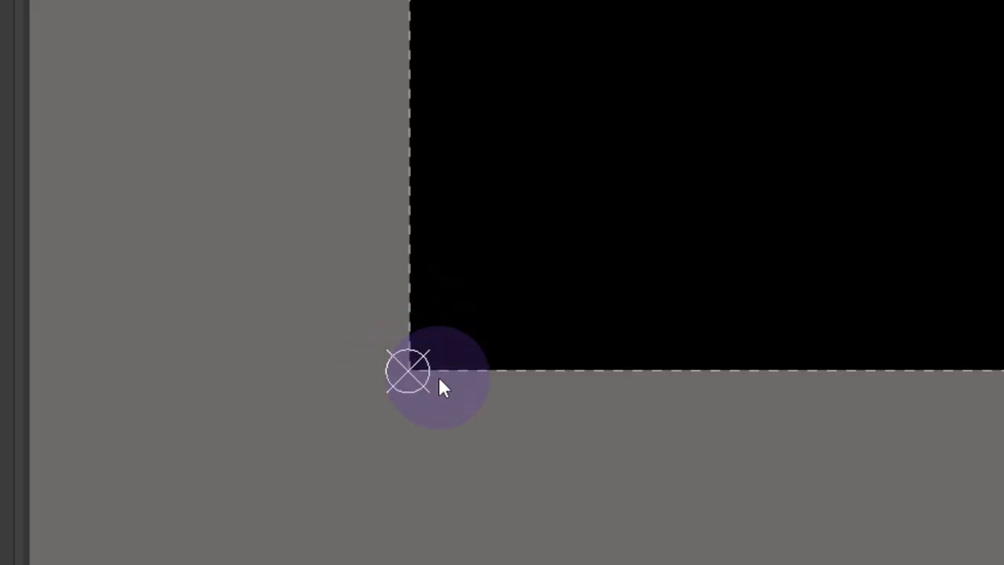
- Check the origin in 3D, then return to 2D zoomed on the bottom-left corner
{"action": "middle_click_drag", "start_coordinate": [439, 377], "coordinate": [434, 375]}
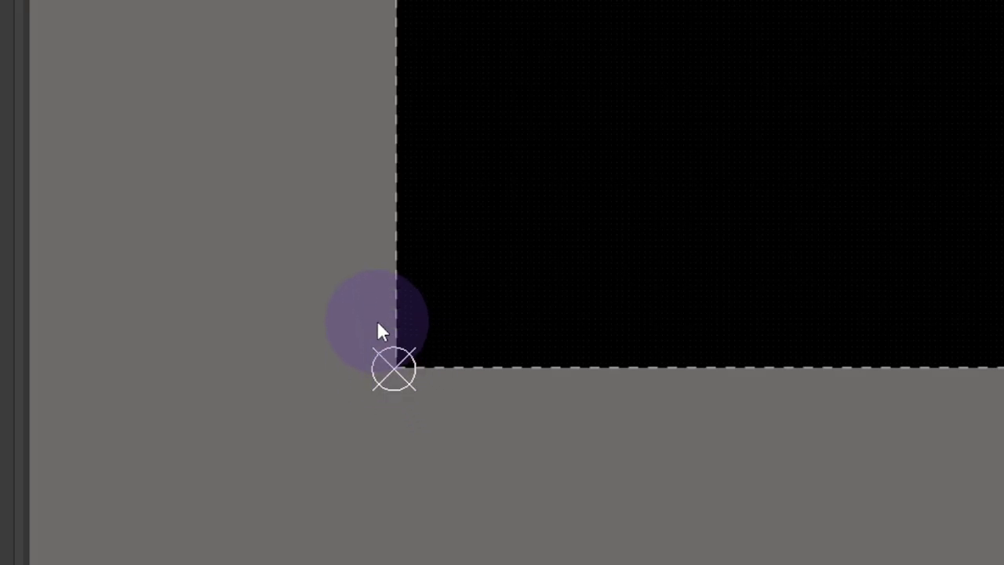
{"action": "key", "text": "3"}
{"action": "right_click_drag", "start_coordinate": [376, 278], "coordinate": [363, 367], "text": "shift"}
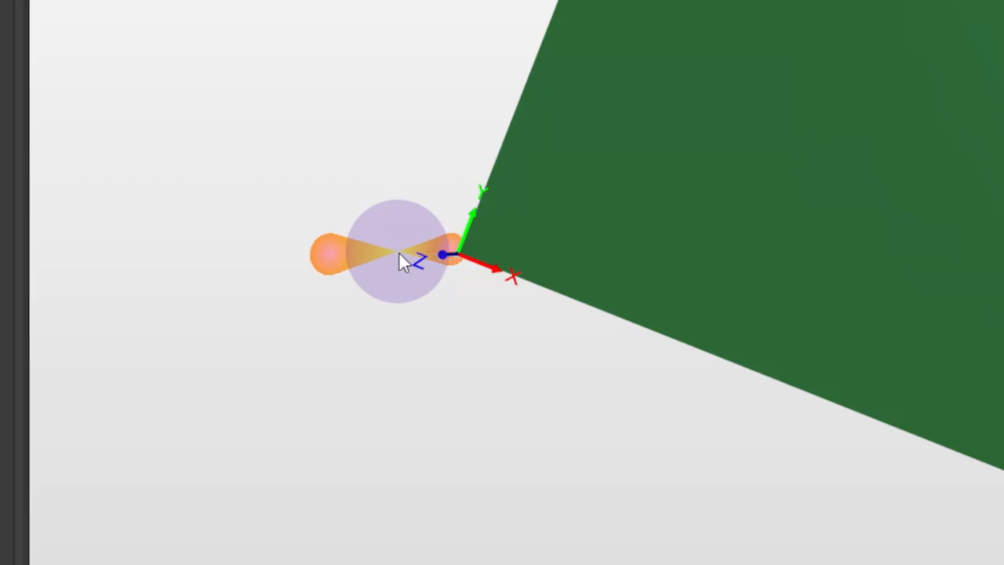
{"action": "key", "text": "2"}
{"action": "middle_click_drag", "start_coordinate": [588, 285], "coordinate": [590, 259]}
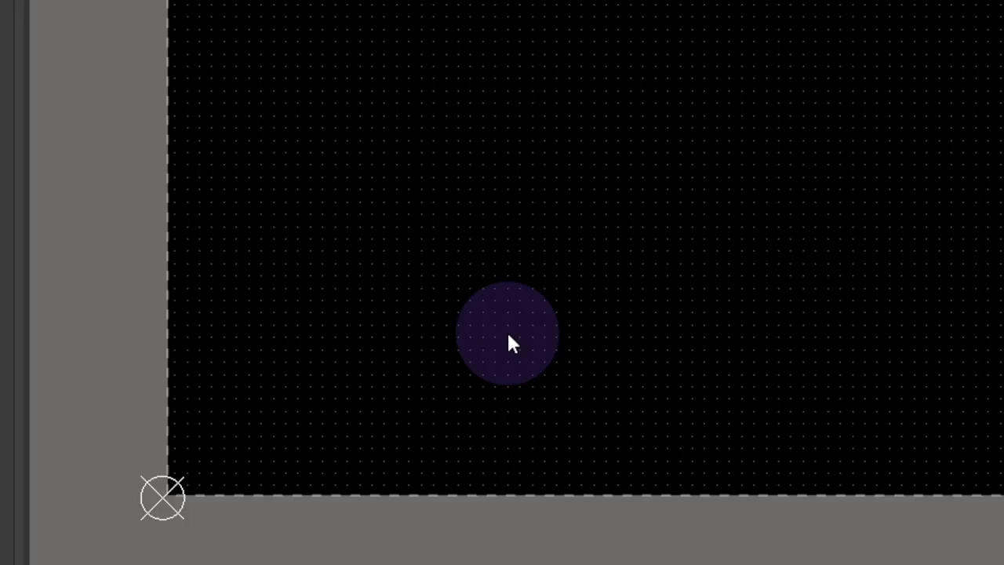
{"action": "key", "text": "g"}
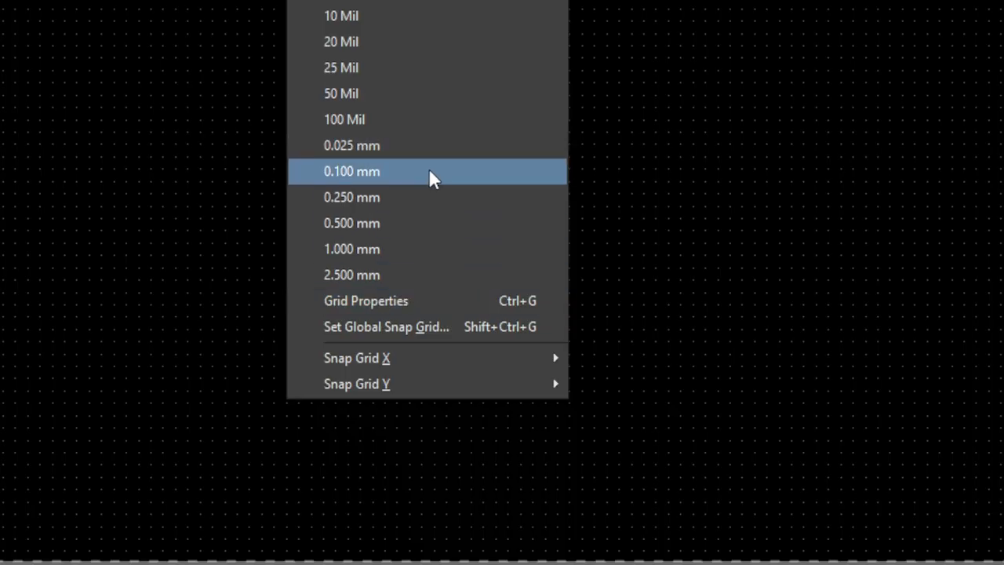
{"action": "left_click", "coordinate": [226, 168]}
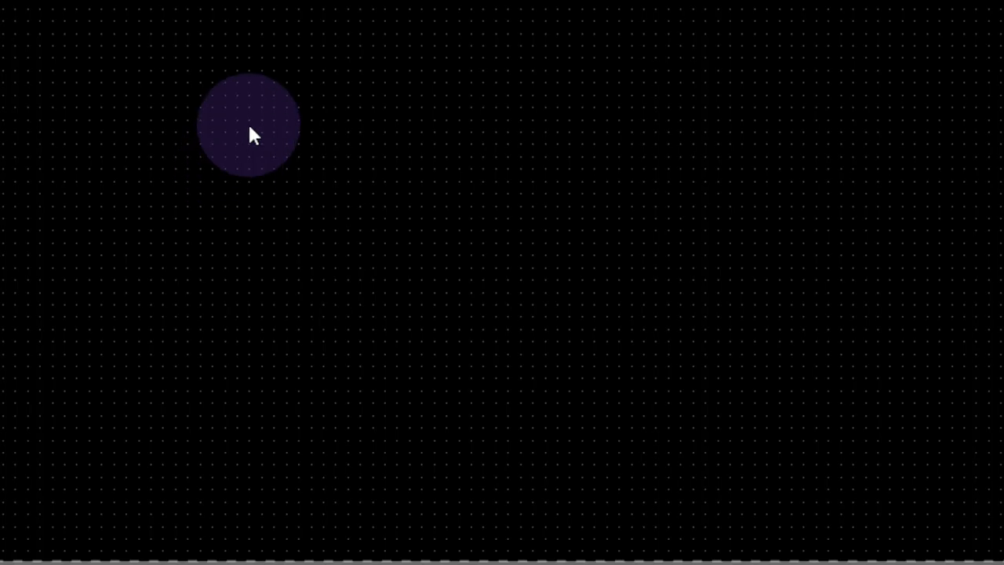
{"action": "key", "text": "g"}
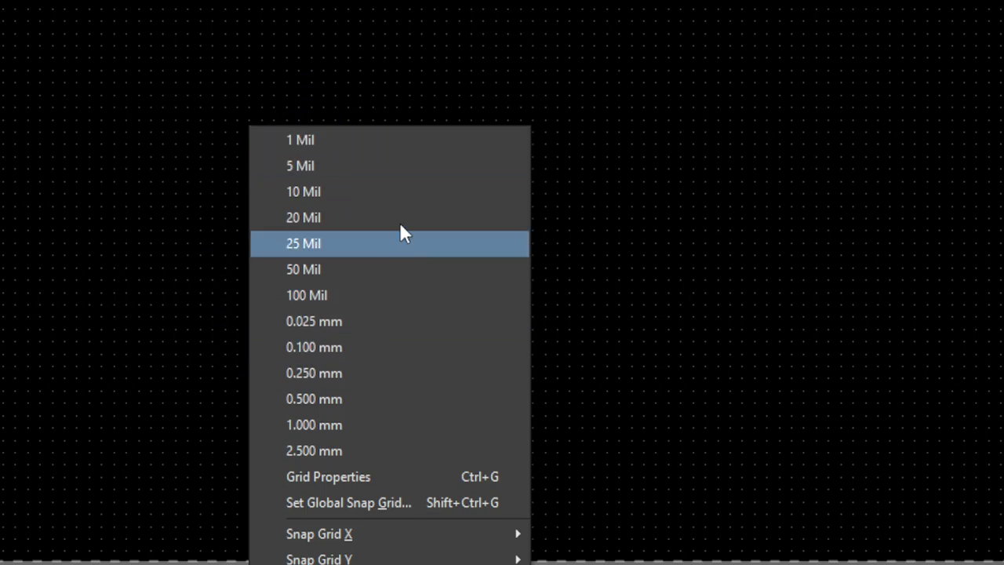
{"action": "left_click", "coordinate": [377, 484]}
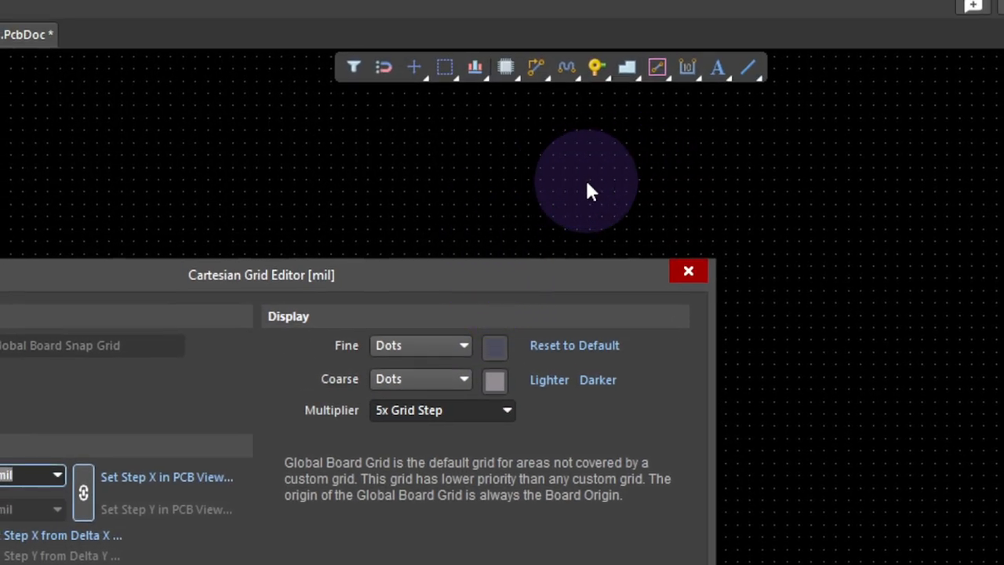
{"action": "left_click", "coordinate": [689, 274]}
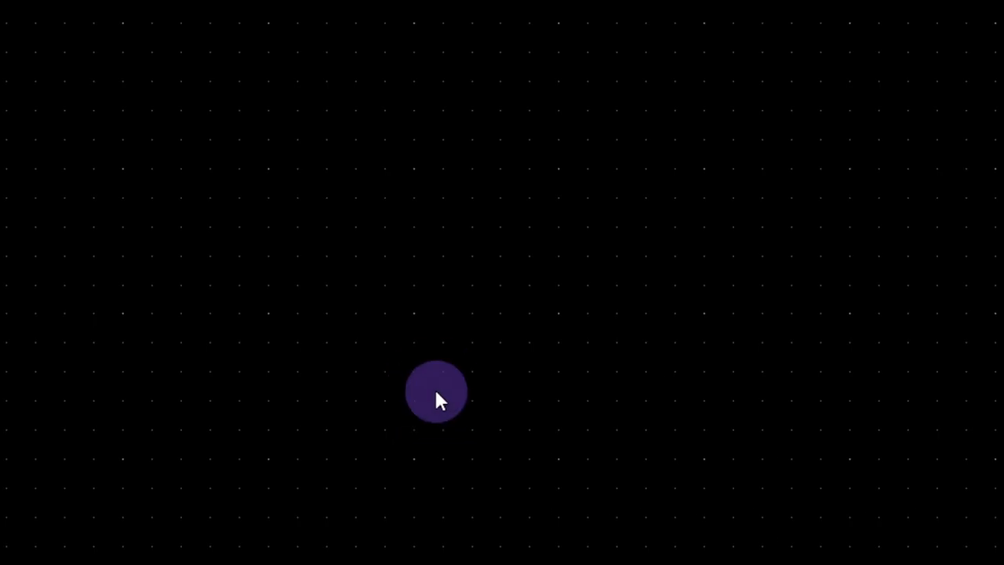
{"action": "mouse_move", "coordinate": [434, 388]}
{"action": "middle_mouse_down", "text": "ctrl"}
{"action": "mouse_move", "coordinate": [442, 416]}
{"action": "mouse_move", "coordinate": [437, 395]}
{"action": "middle_mouse_up", "text": "ctrl"}
{"action": "right_click_drag", "start_coordinate": [615, 433], "coordinate": [246, 318]}
{"action": "right_click_drag", "start_coordinate": [812, 331], "coordinate": [364, 291]}
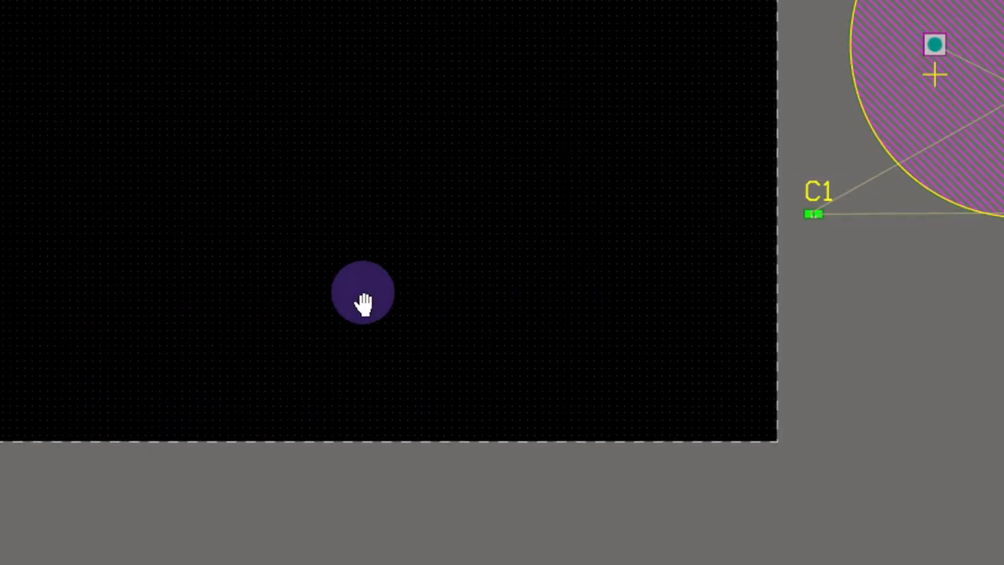
{"action": "middle_click_drag", "start_coordinate": [517, 288], "coordinate": [487, 267]}
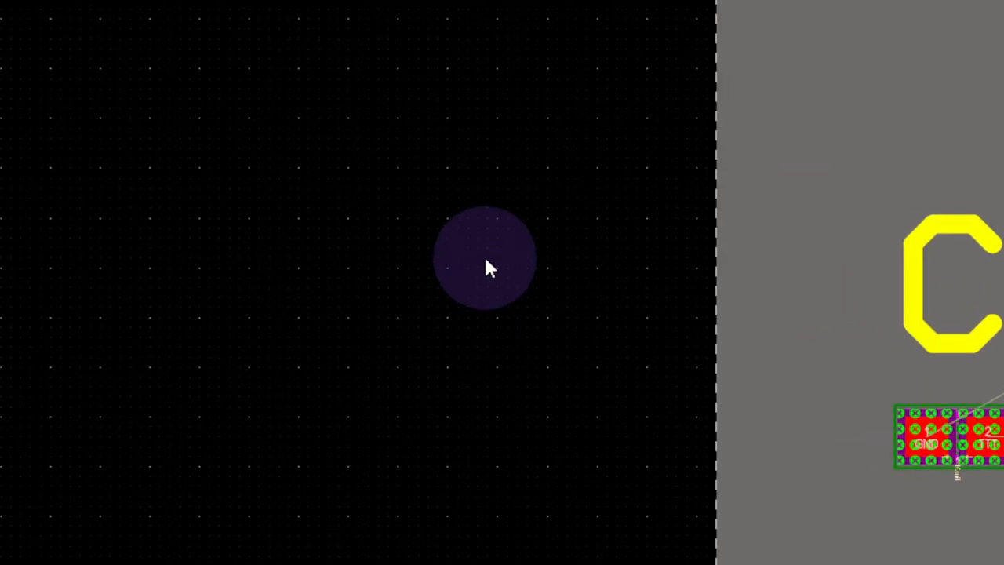
- In the Cartesian Grid Editor, draw the coarse grid as Lines in colour 33
{"action": "right_click", "coordinate": [404, 280]}
{"action": "left_click", "coordinate": [259, 188]}
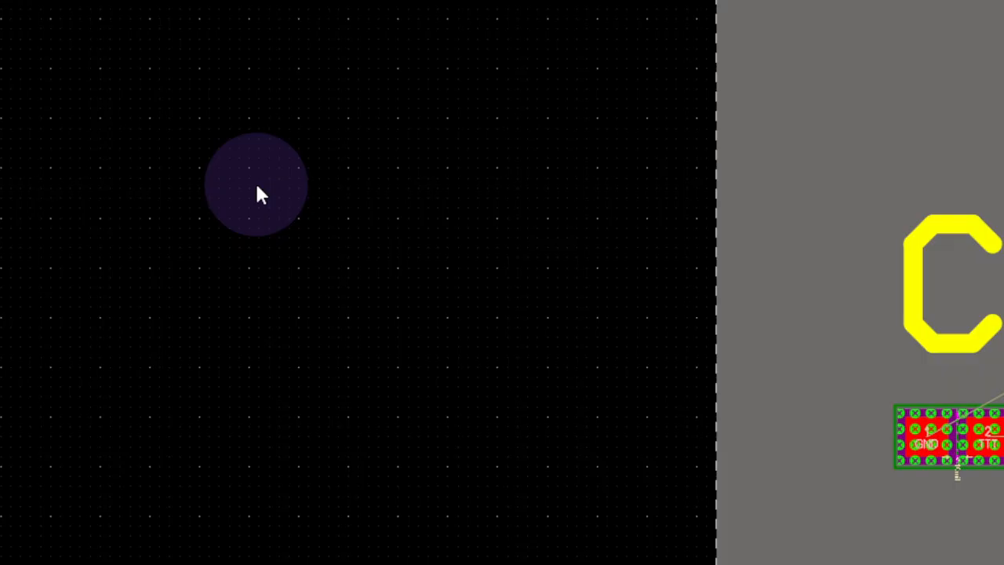
{"action": "key", "text": "g"}
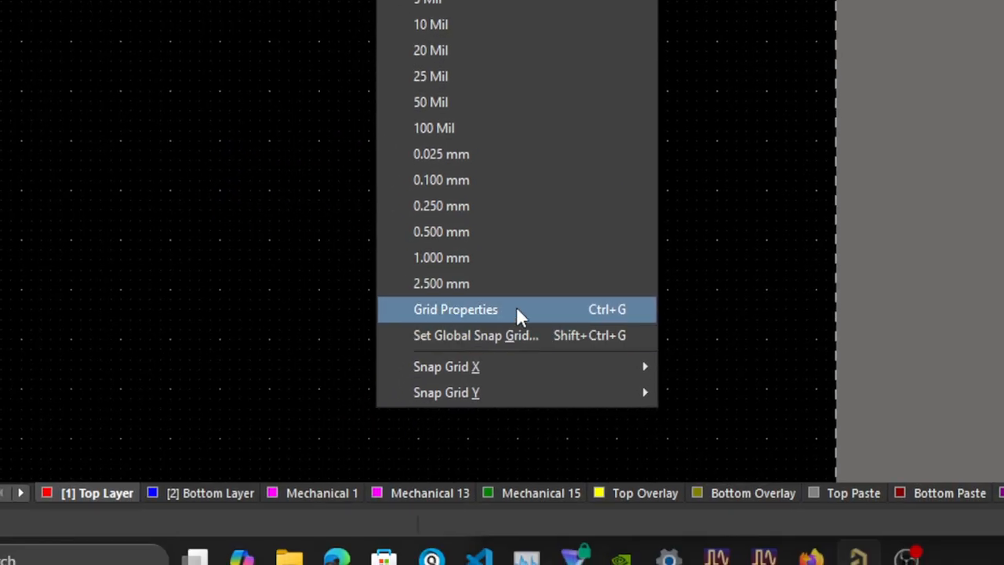
{"action": "left_click", "coordinate": [401, 537]}
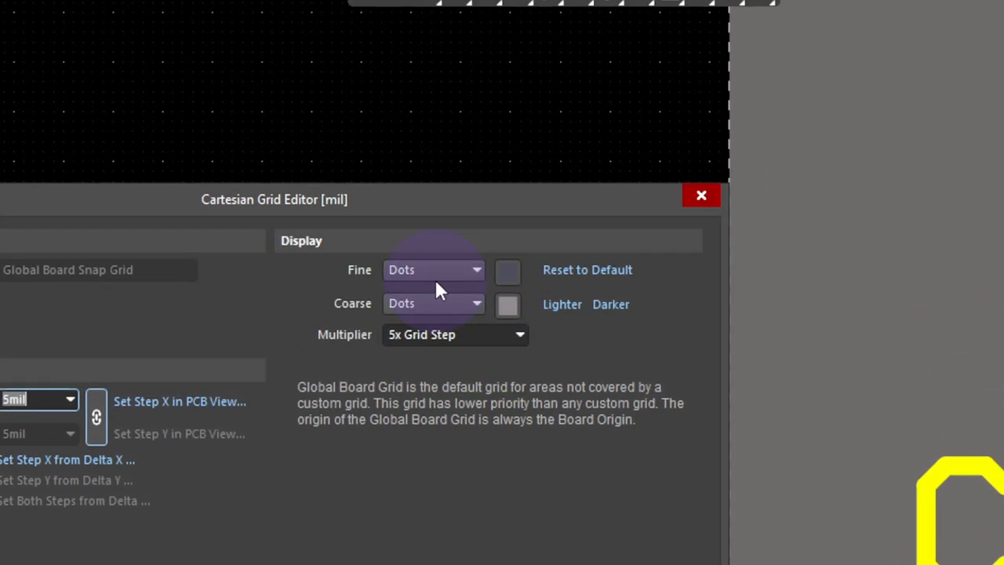
{"action": "left_click", "coordinate": [437, 309]}
{"action": "left_click", "coordinate": [431, 322]}
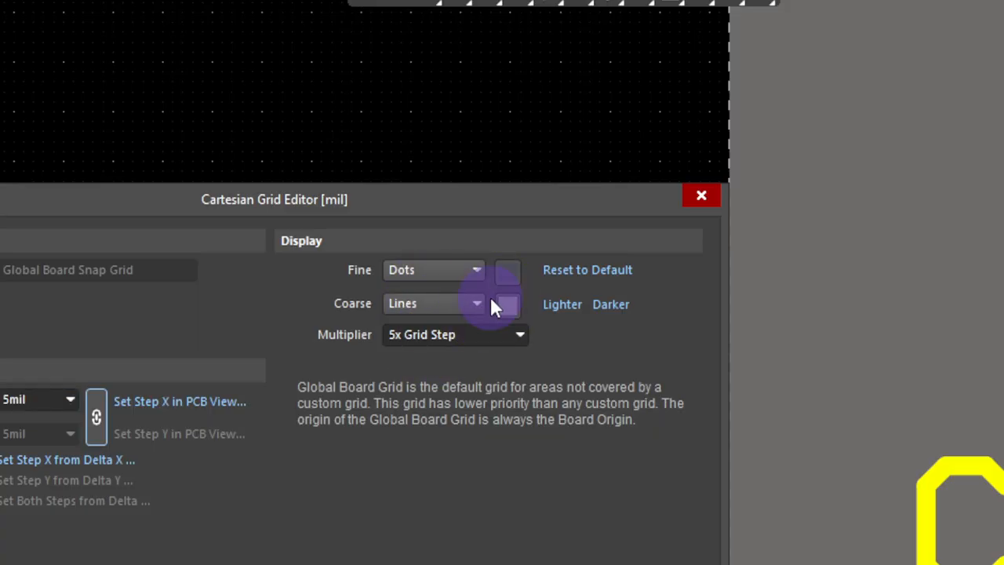
{"action": "left_click", "coordinate": [506, 306]}
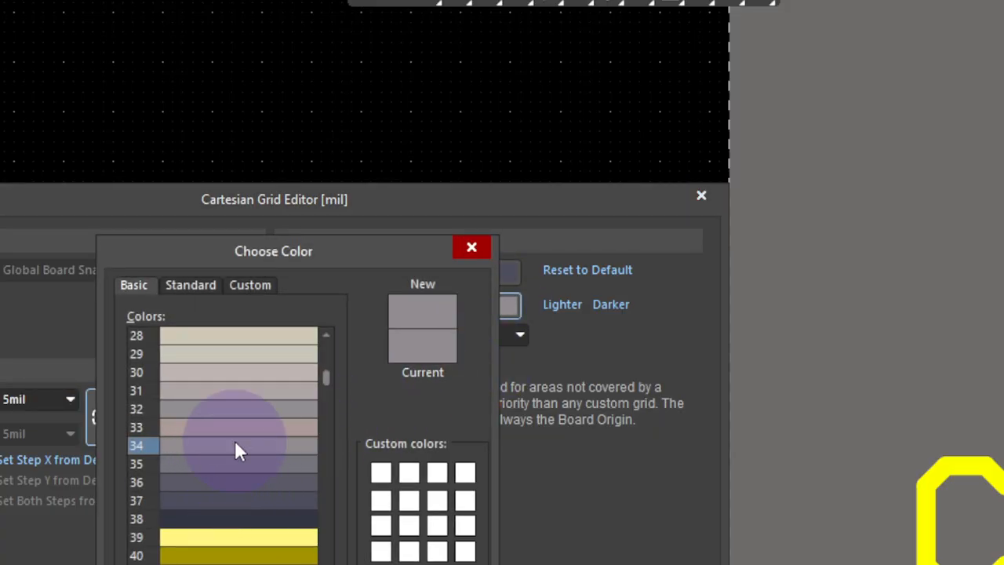
{"action": "left_click", "coordinate": [229, 414]}
{"action": "left_click", "coordinate": [233, 424]}
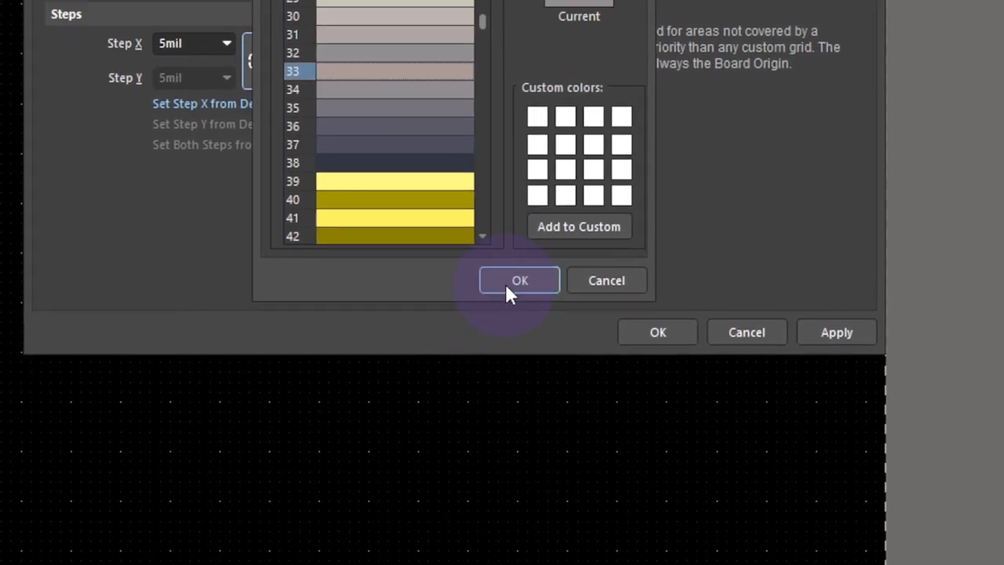
{"action": "left_click", "coordinate": [544, 269]}
- Keep the fine grid as dots, colour them yellow, and apply the grid settings
{"action": "left_click", "coordinate": [527, 79]}
{"action": "left_click", "coordinate": [557, 81]}
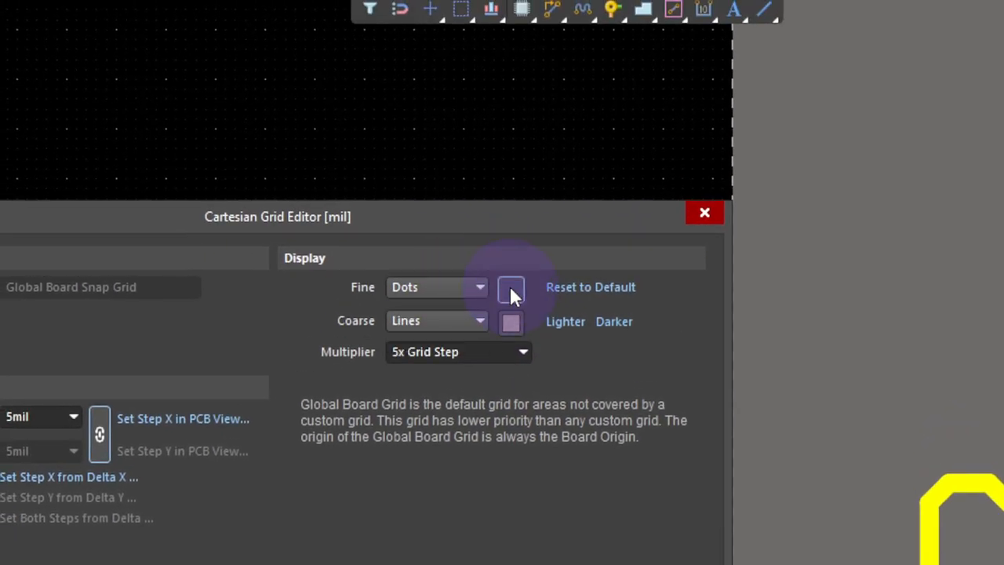
{"action": "left_click", "coordinate": [557, 82]}
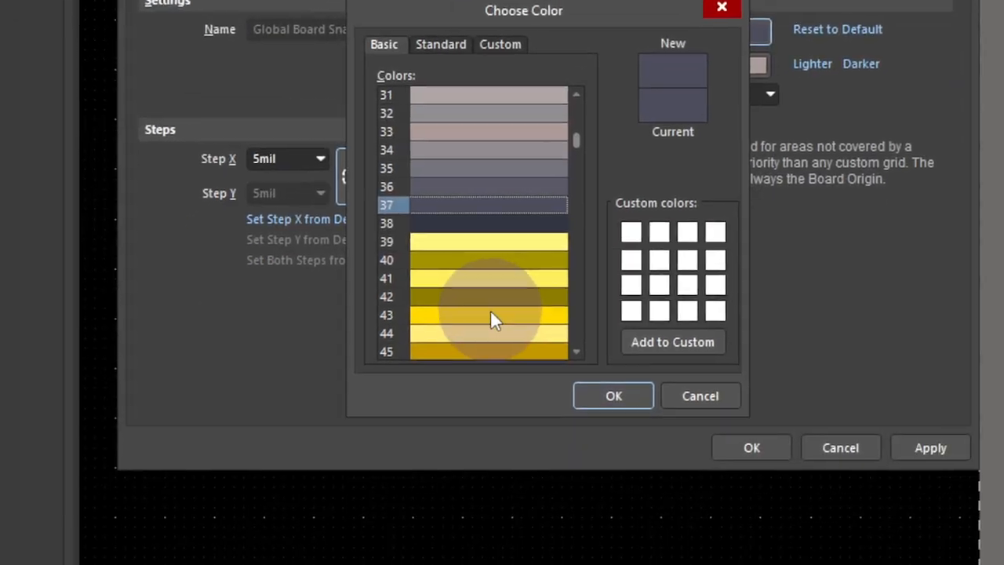
{"action": "left_click", "coordinate": [491, 318]}
{"action": "double_click", "coordinate": [499, 298]}
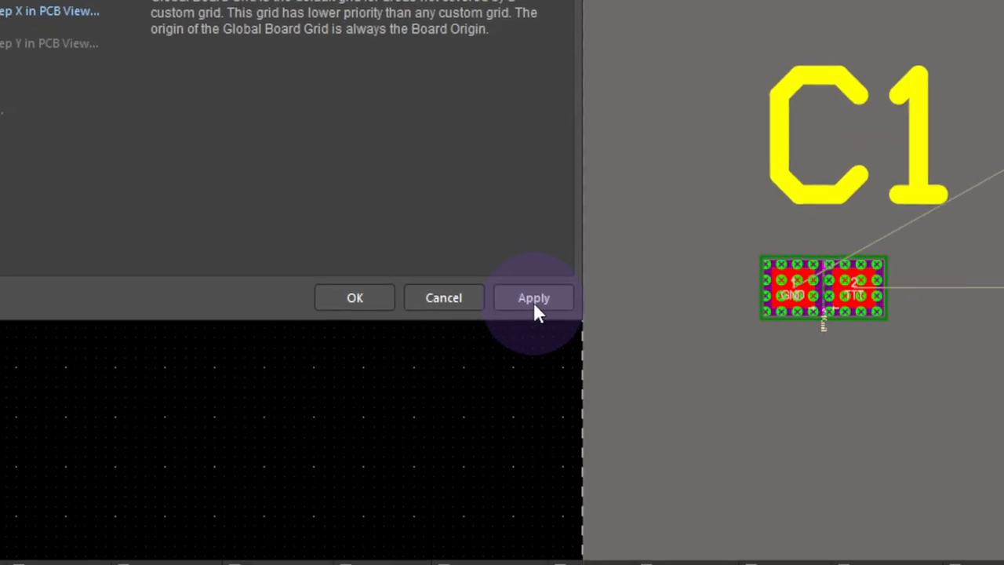
{"action": "left_click", "coordinate": [938, 438]}
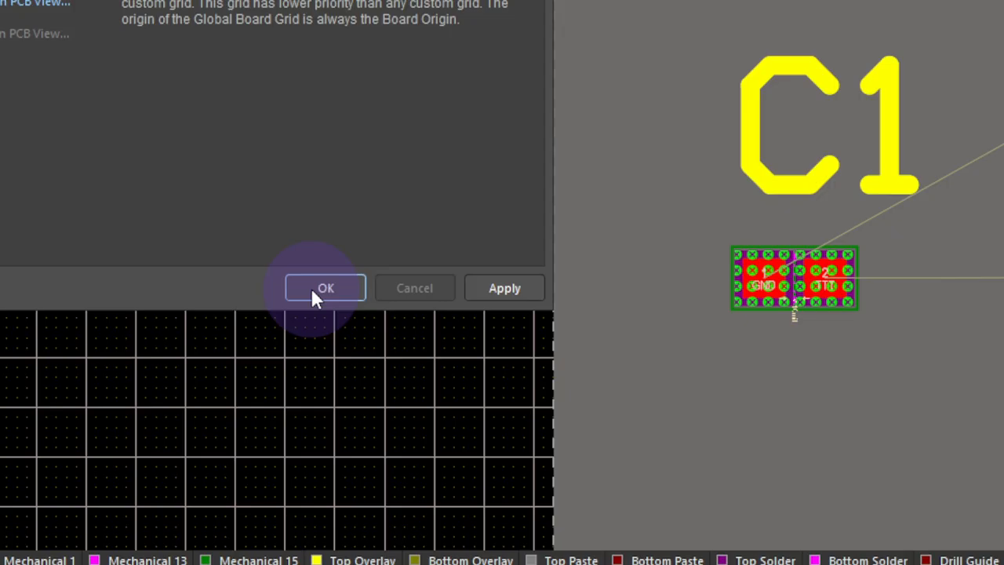
{"action": "left_click", "coordinate": [753, 436]}
{"action": "scroll", "coordinate": [231, 110], "scroll_direction": "up", "scroll_amount": 5, "text": "ctrl"}
{"action": "scroll", "coordinate": [154, 69], "scroll_direction": "down", "scroll_amount": 1, "text": "ctrl"}
{"action": "scroll", "coordinate": [753, 86], "scroll_direction": "down", "scroll_amount": 6, "text": "ctrl"}
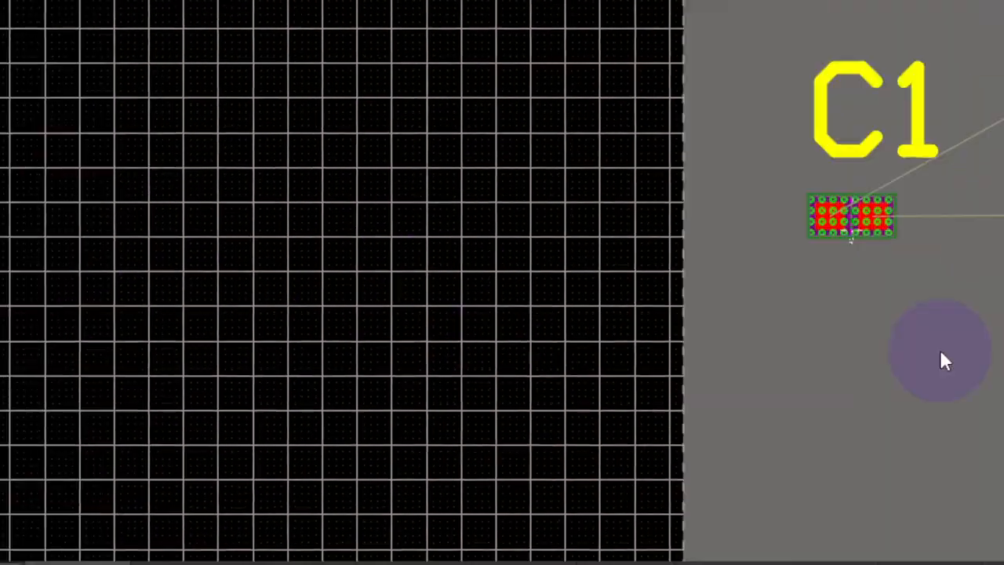
- Move C1 onto the board near its right edge using a 50 mil snap grid
{"action": "left_click_drag", "start_coordinate": [486, 268], "coordinate": [74, 264]}
{"action": "scroll", "coordinate": [73, 264], "scroll_direction": "up", "scroll_amount": 5, "text": "ctrl"}
{"action": "key", "text": "g"}
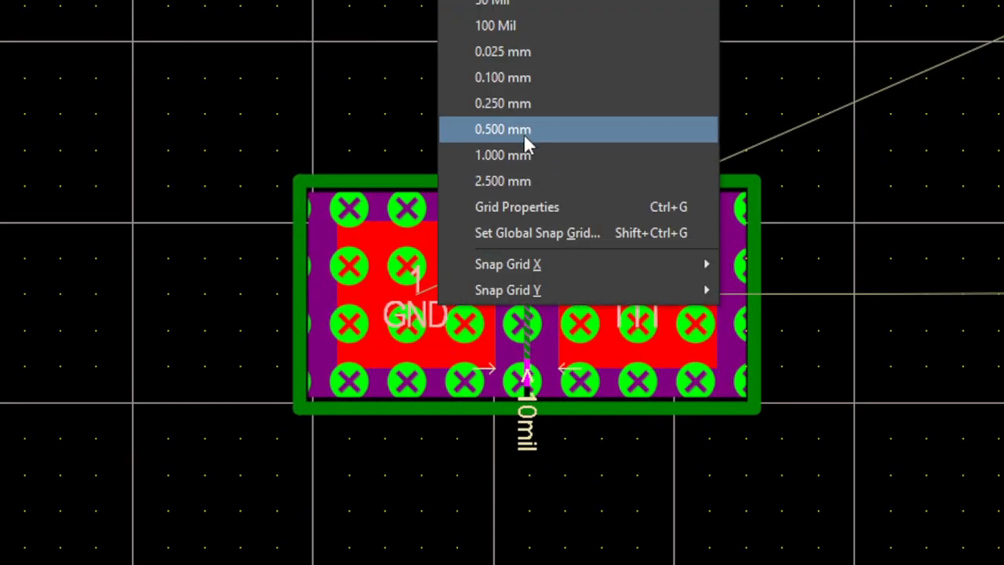
{"action": "left_click", "coordinate": [502, 292]}
{"action": "scroll", "coordinate": [473, 430], "scroll_direction": "down", "scroll_amount": 5, "text": "ctrl"}
{"action": "left_click_drag", "start_coordinate": [473, 398], "coordinate": [225, 379]}
{"action": "right_click_drag", "start_coordinate": [232, 386], "coordinate": [300, 394]}
{"action": "left_click_drag", "start_coordinate": [306, 408], "coordinate": [208, 480]}
- Change the snap grid to 10 mil and pan the view along the board edge
{"action": "key", "text": "g"}
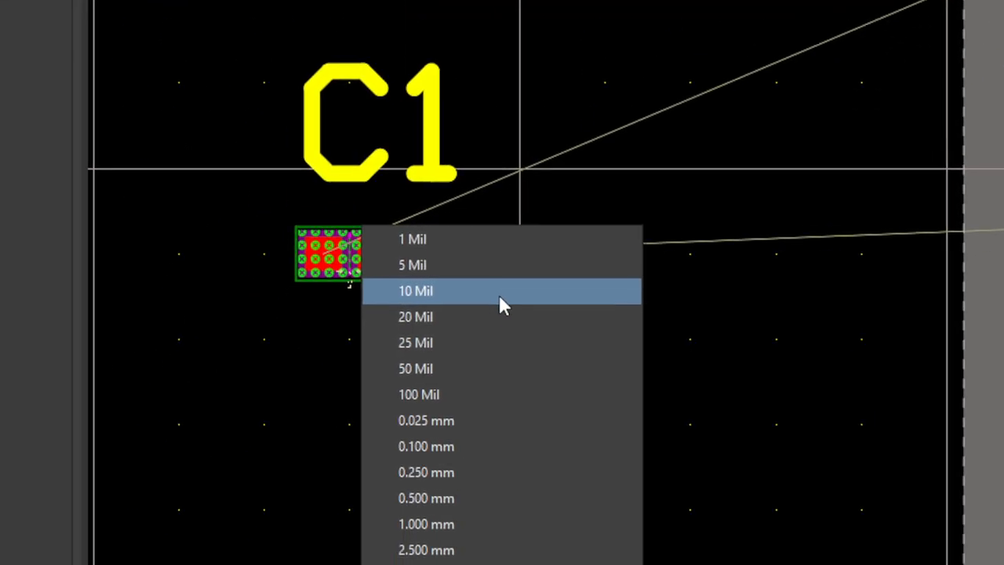
{"action": "left_click", "coordinate": [346, 553]}
{"action": "scroll", "coordinate": [290, 555], "scroll_direction": "down", "scroll_amount": 6, "text": "ctrl"}
{"action": "middle_click_drag", "start_coordinate": [440, 298], "coordinate": [441, 301]}
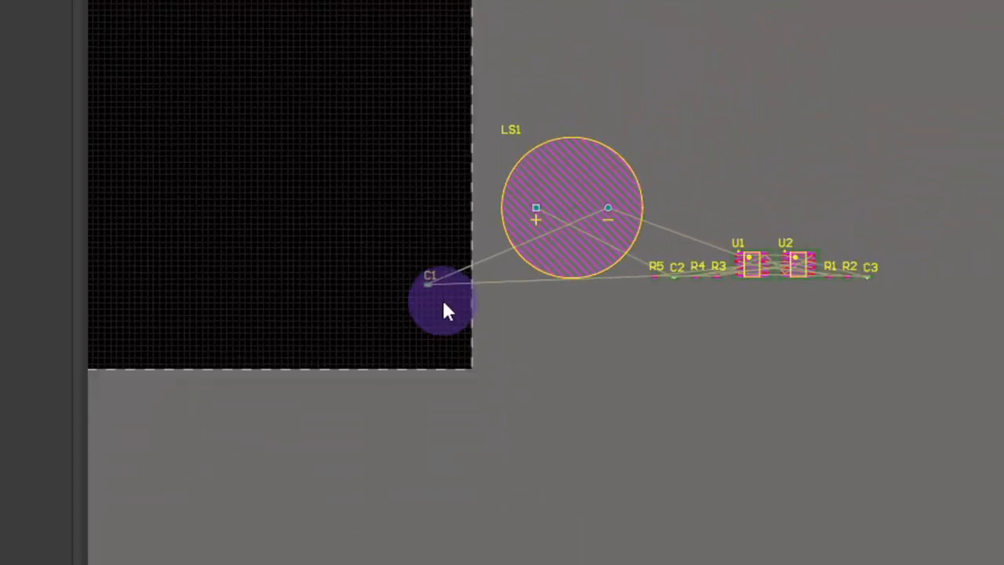
{"action": "right_click_drag", "start_coordinate": [489, 303], "coordinate": [842, 363]}
{"action": "middle_click_drag", "start_coordinate": [814, 321], "coordinate": [814, 319]}
{"action": "right_click_drag", "start_coordinate": [680, 402], "coordinate": [903, 377]}
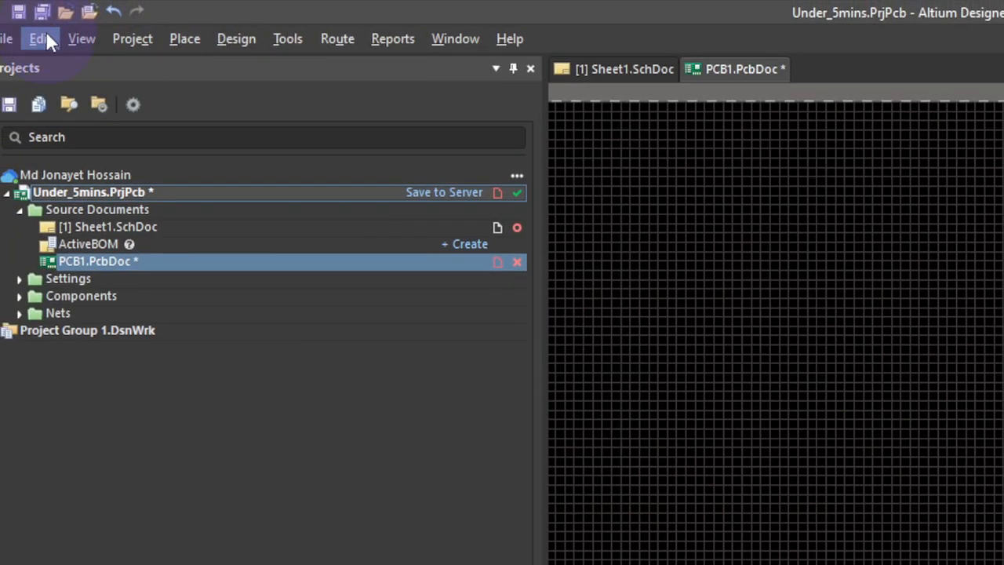
- Move C1 off the board to sit below R5, and shift LS1 up and to the left
{"action": "left_click", "coordinate": [41, 39]}
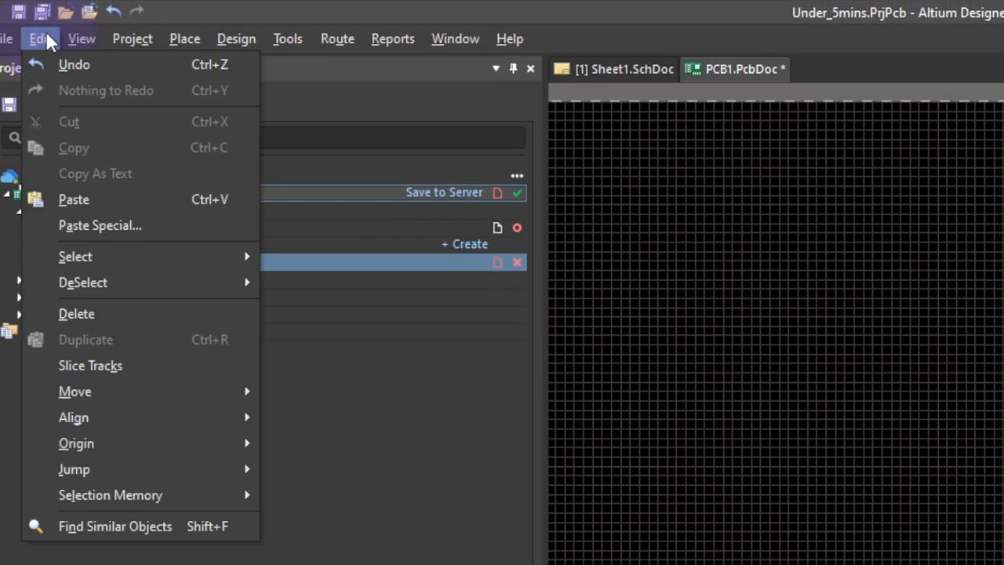
{"action": "mouse_move", "coordinate": [178, 492]}
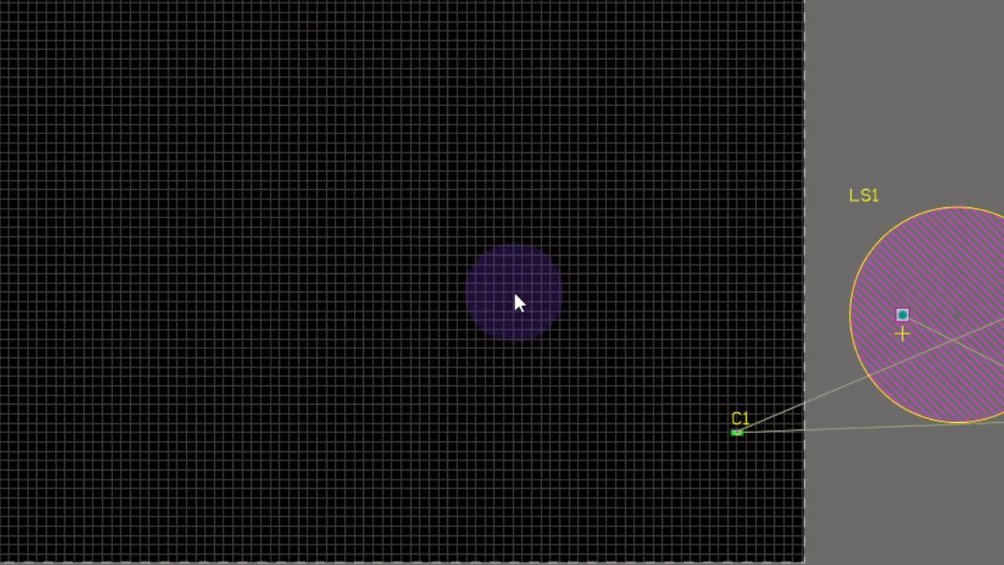
{"action": "right_click_drag", "start_coordinate": [706, 329], "coordinate": [463, 292]}
{"action": "middle_click_drag", "start_coordinate": [462, 292], "coordinate": [471, 232]}
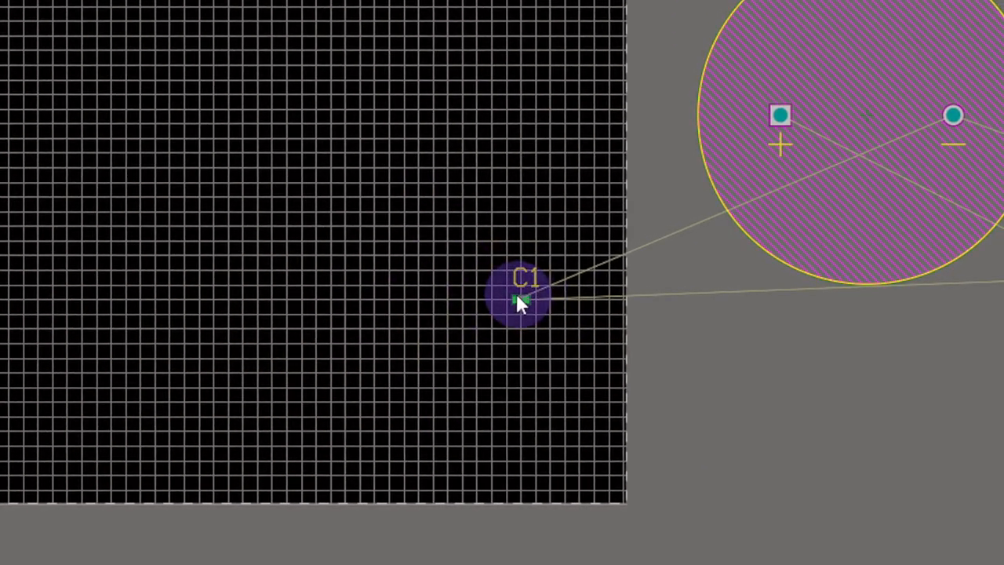
{"action": "left_click_drag", "start_coordinate": [517, 297], "coordinate": [589, 293]}
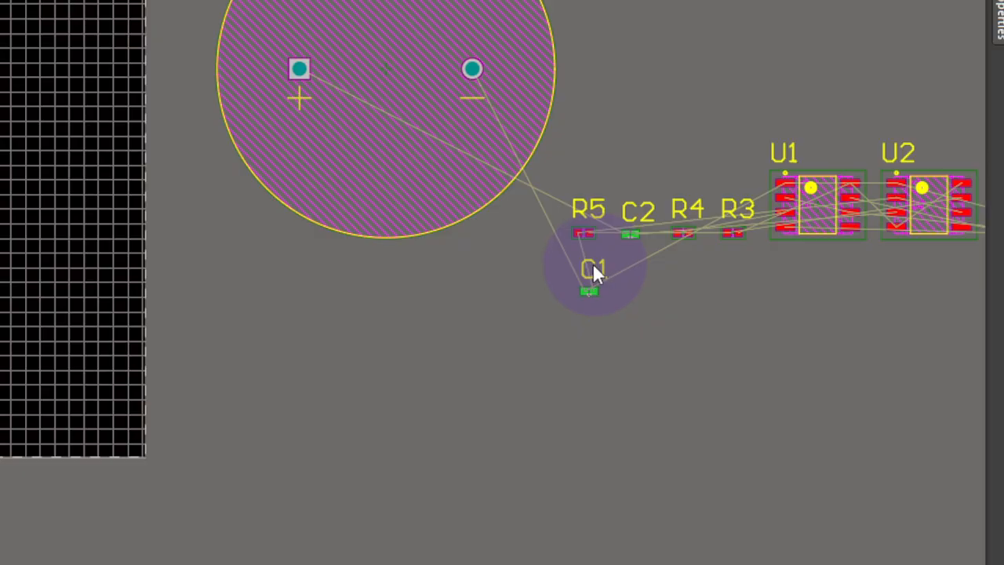
{"action": "right_click_drag", "start_coordinate": [598, 266], "coordinate": [217, 296]}
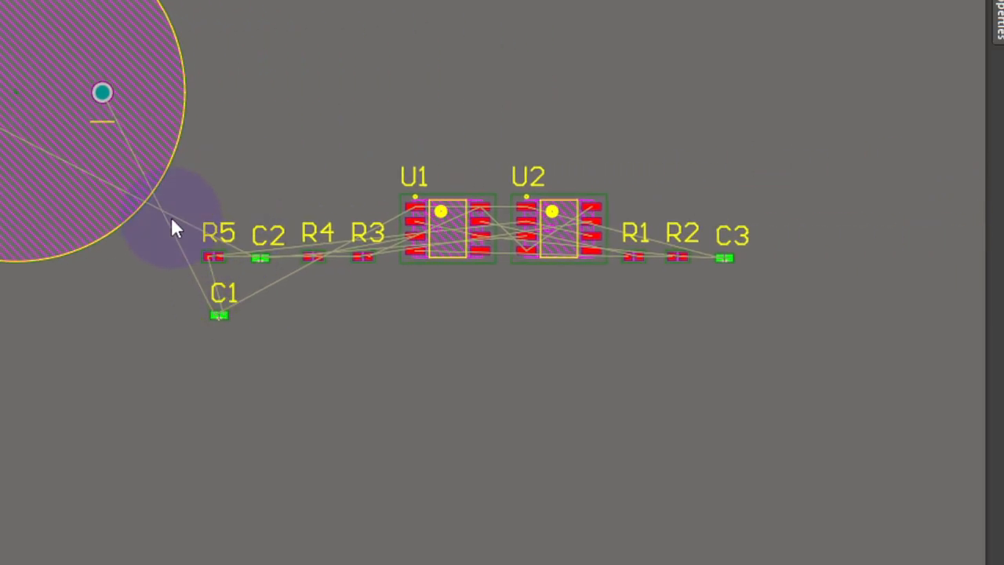
{"action": "left_click_drag", "start_coordinate": [135, 149], "coordinate": [499, 288]}
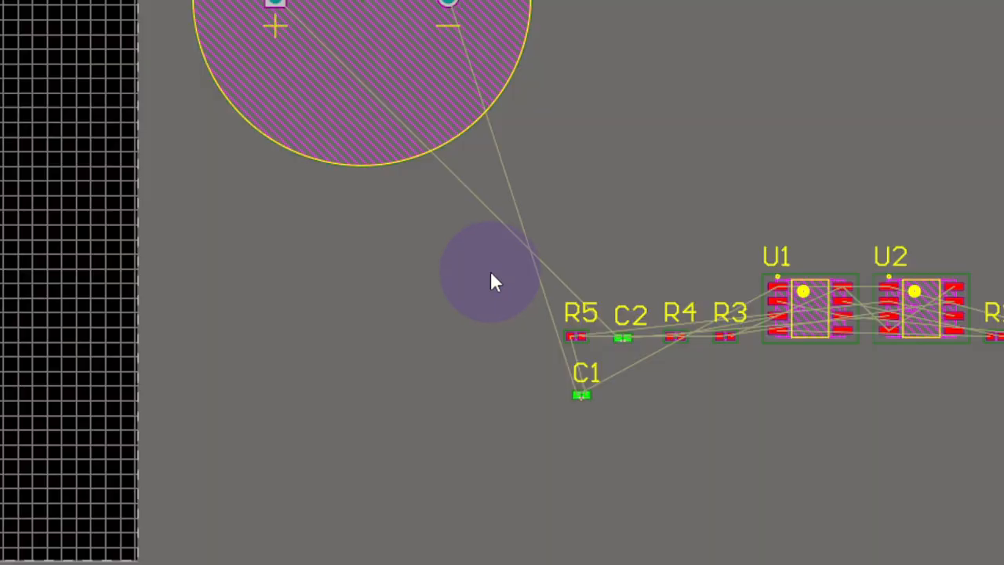
- Combine R5, C2, R4, R3 and C1 into a union from the selection
{"action": "left_click_drag", "start_coordinate": [461, 255], "coordinate": [719, 397]}
{"action": "right_click", "coordinate": [621, 335]}
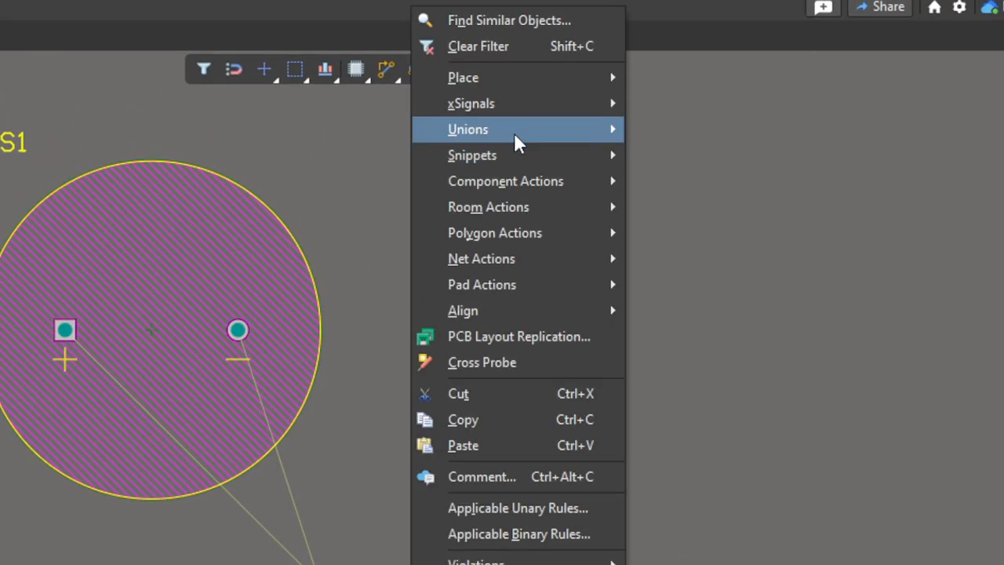
{"action": "mouse_move", "coordinate": [604, 132]}
{"action": "left_click", "coordinate": [666, 131]}
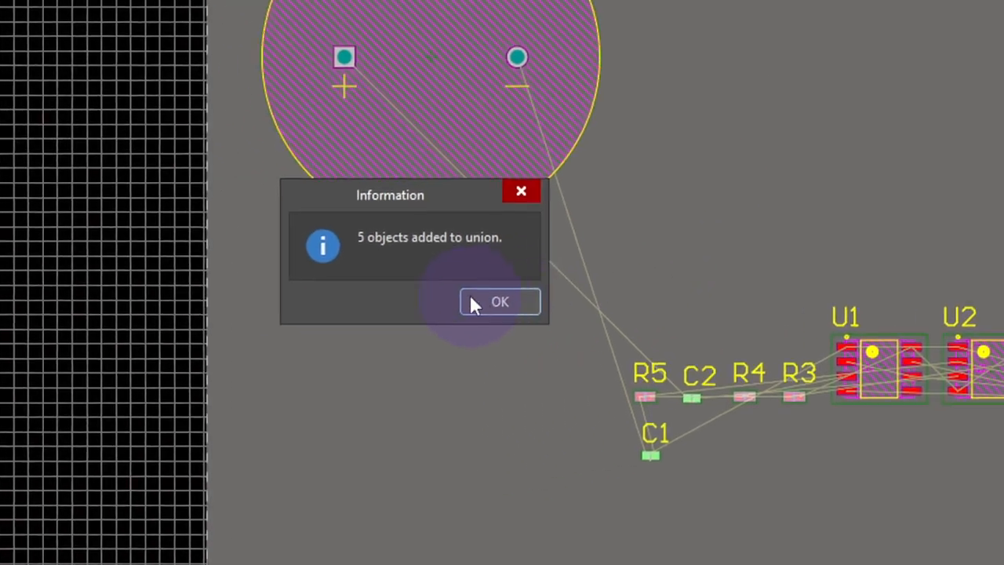
{"action": "left_click", "coordinate": [478, 300]}
{"action": "scroll", "coordinate": [696, 362], "scroll_direction": "up", "scroll_amount": 6, "text": "ctrl"}
{"action": "right_click_drag", "start_coordinate": [651, 341], "coordinate": [688, 171]}
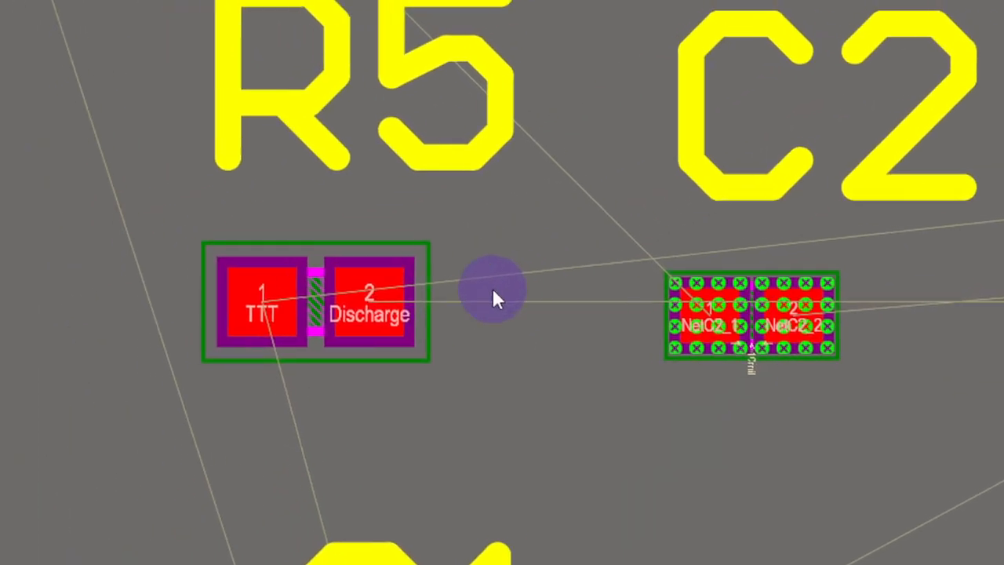
{"action": "left_click", "coordinate": [460, 287]}
{"action": "right_click", "coordinate": [459, 288]}
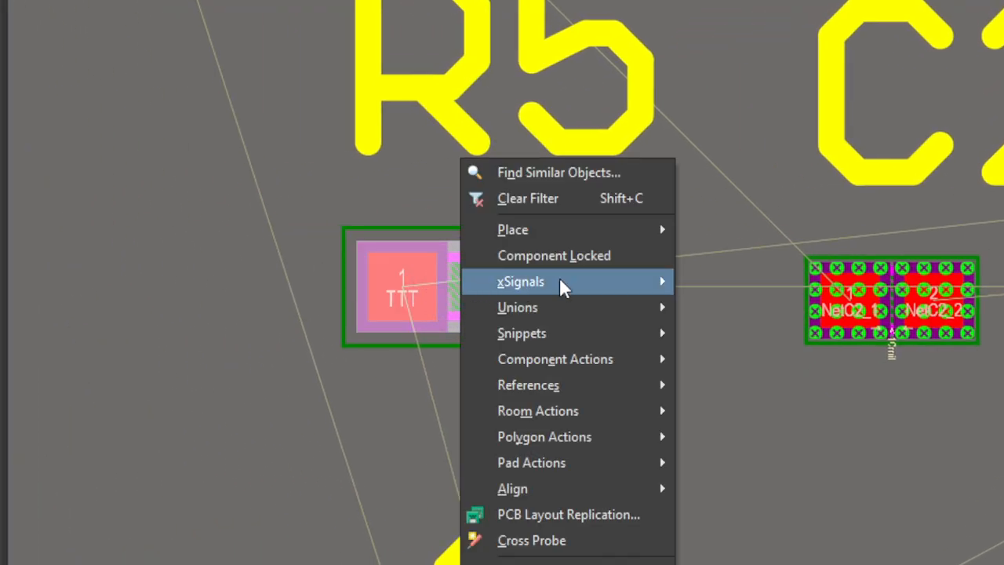
{"action": "mouse_move", "coordinate": [580, 300]}
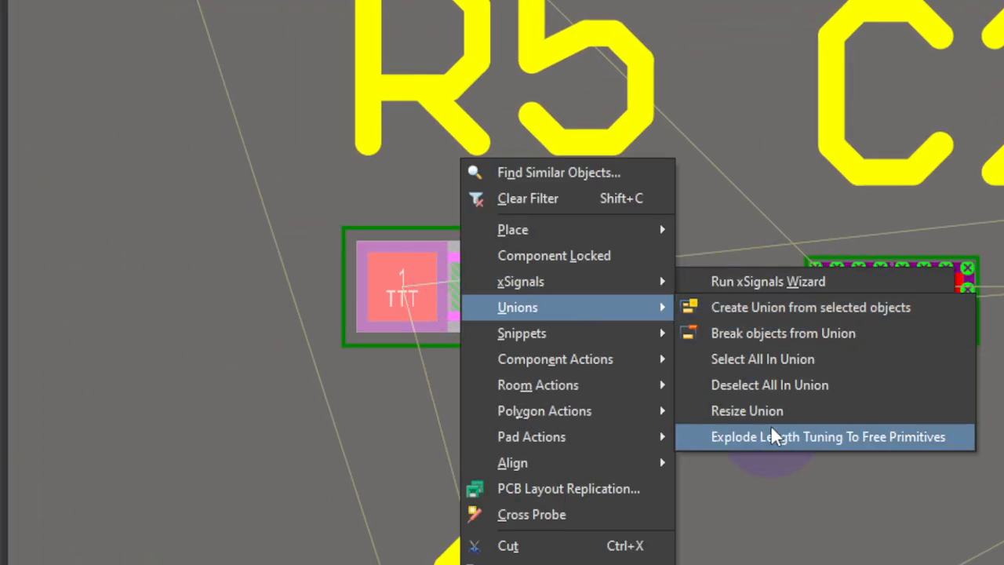
{"action": "left_click", "coordinate": [783, 356]}
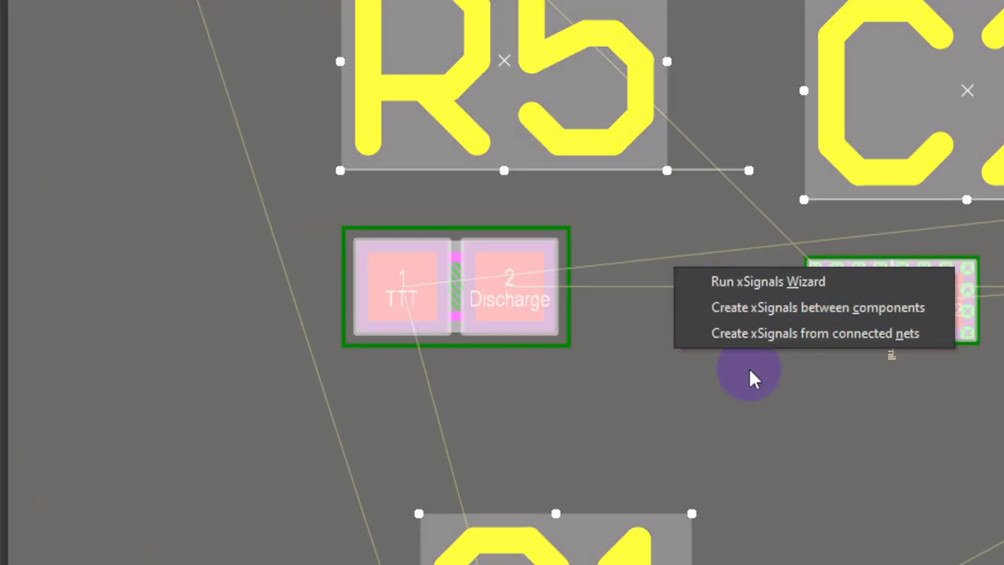
{"action": "scroll", "coordinate": [508, 287], "scroll_direction": "down", "scroll_amount": 10, "text": "ctrl"}
{"action": "left_click", "coordinate": [479, 155]}
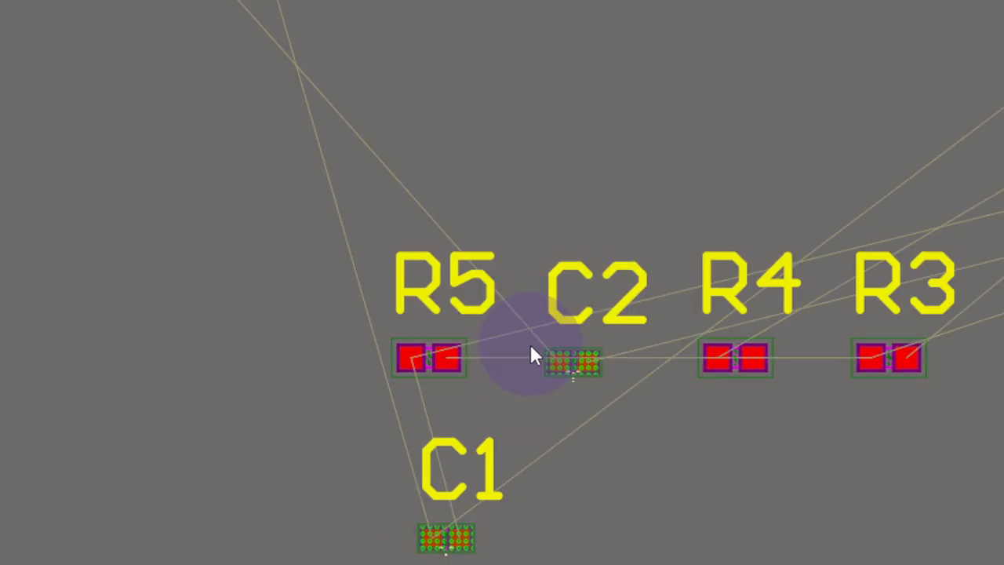
{"action": "left_click", "coordinate": [583, 361]}
{"action": "left_click_drag", "start_coordinate": [596, 466], "coordinate": [590, 377]}
{"action": "left_click", "coordinate": [573, 360]}
{"action": "right_click_drag", "start_coordinate": [499, 213], "coordinate": [463, 203]}
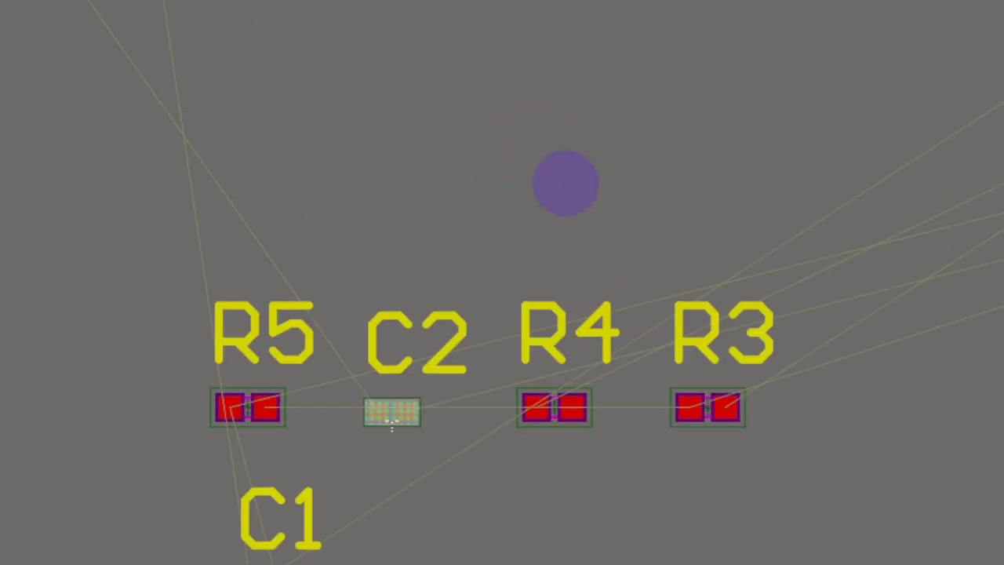
{"action": "scroll", "coordinate": [560, 174], "scroll_direction": "down", "scroll_amount": 4, "text": "ctrl"}
{"action": "right_click", "coordinate": [523, 109]}
{"action": "left_click", "coordinate": [469, 195]}
{"action": "left_click", "coordinate": [427, 262]}
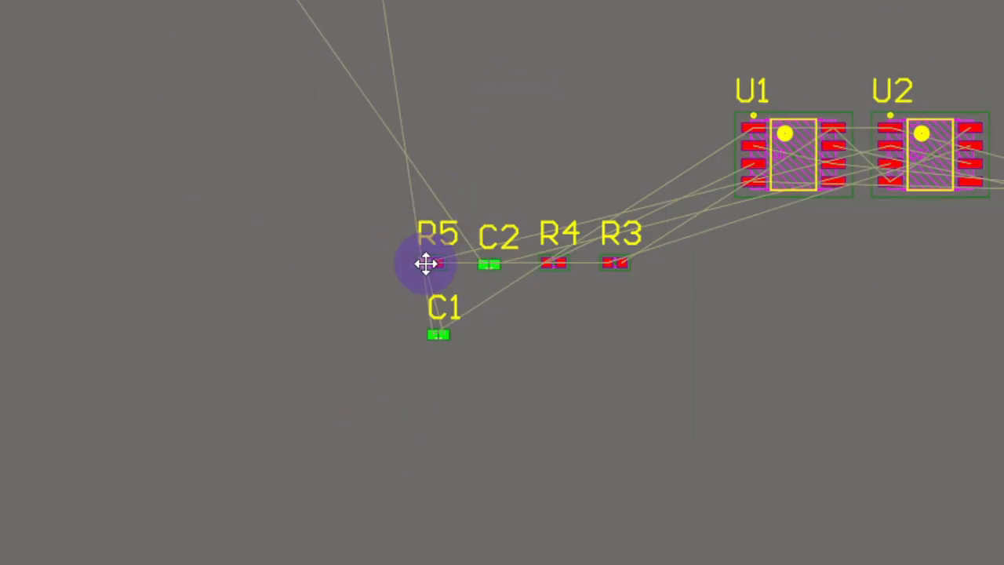
- Break R5's union with All Off in the component list, then drag C1 below the resistor row
{"action": "right_click", "coordinate": [432, 265]}
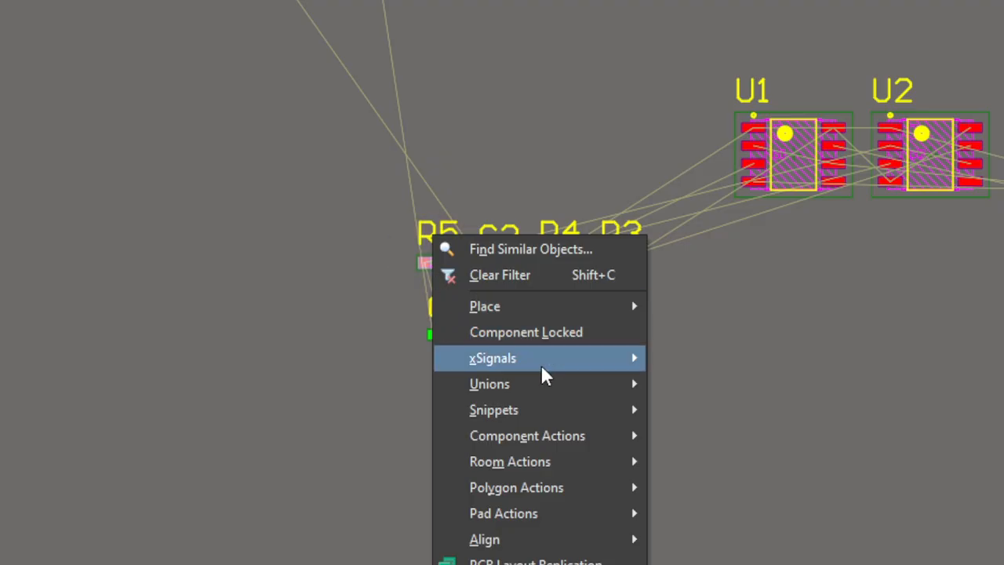
{"action": "mouse_move", "coordinate": [551, 389]}
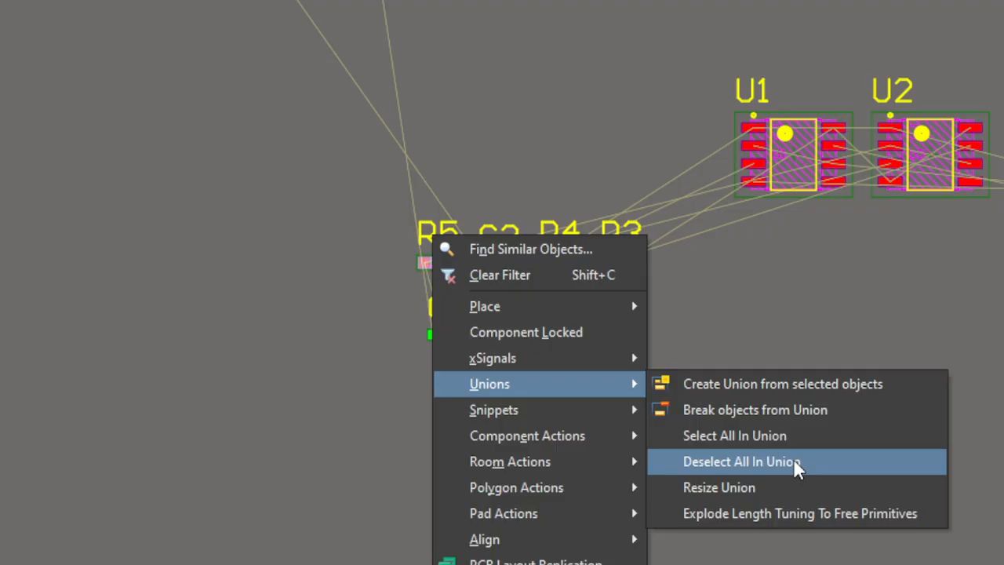
{"action": "left_click", "coordinate": [757, 411]}
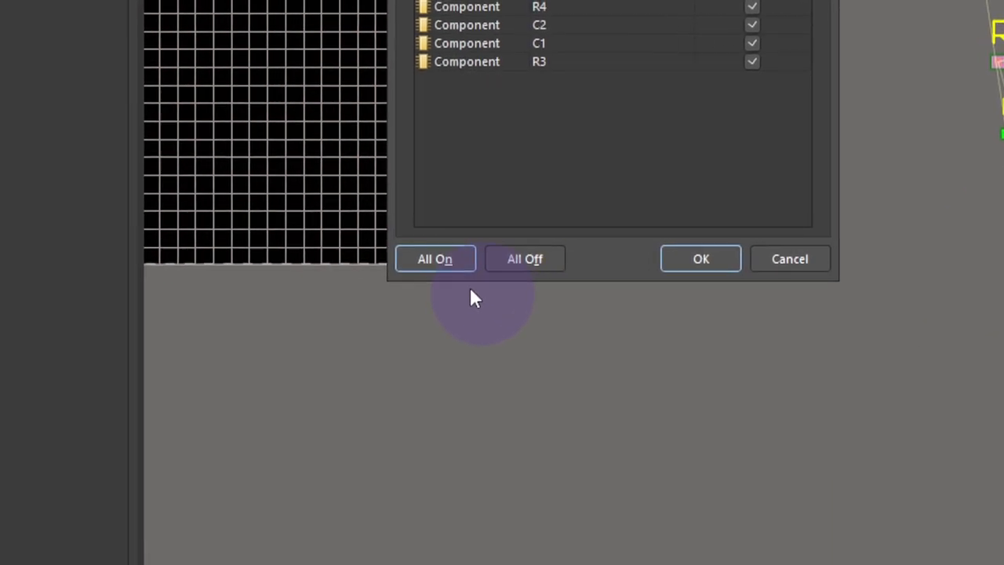
{"action": "left_click", "coordinate": [518, 264]}
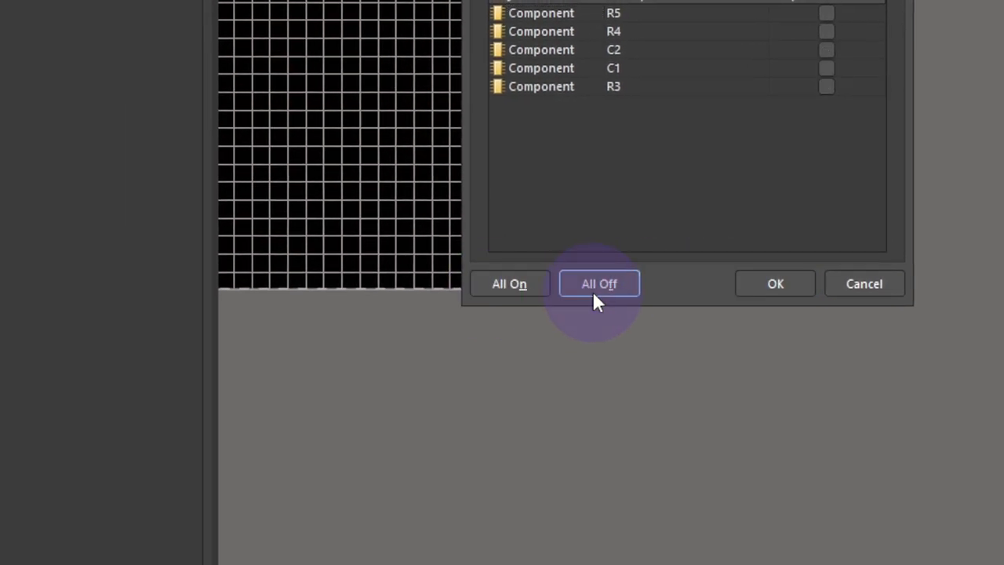
{"action": "left_click", "coordinate": [777, 284]}
{"action": "left_click_drag", "start_coordinate": [481, 290], "coordinate": [484, 334]}
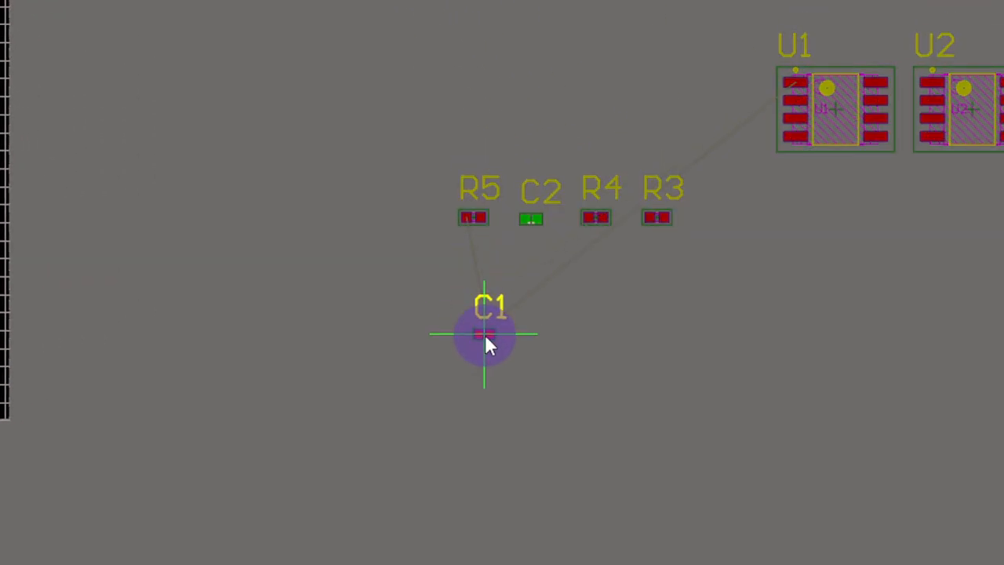
- Place C2 beside C1 beneath the R5, R4, R3 row
{"action": "left_click_drag", "start_coordinate": [531, 219], "coordinate": [537, 372]}
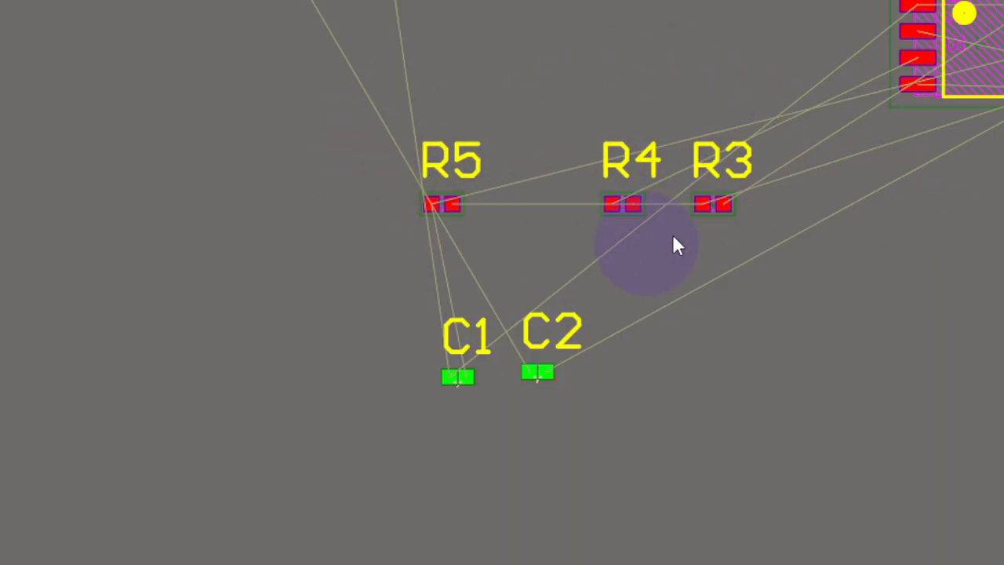
{"action": "right_click_drag", "start_coordinate": [841, 210], "coordinate": [692, 224]}
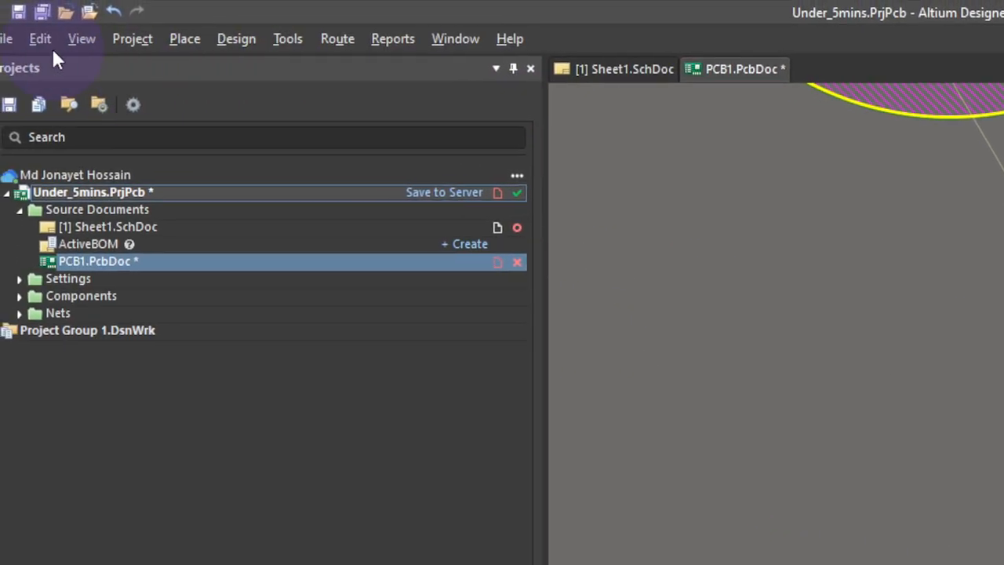
- Box-select R5, R4 and R3 and store them as memorized selection 1
{"action": "left_click", "coordinate": [40, 39]}
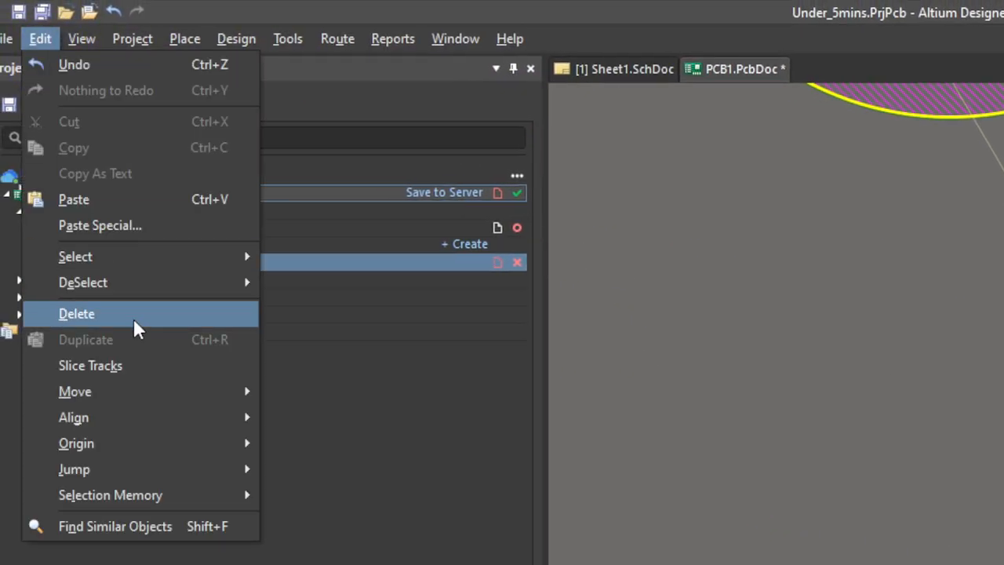
{"action": "mouse_move", "coordinate": [142, 498]}
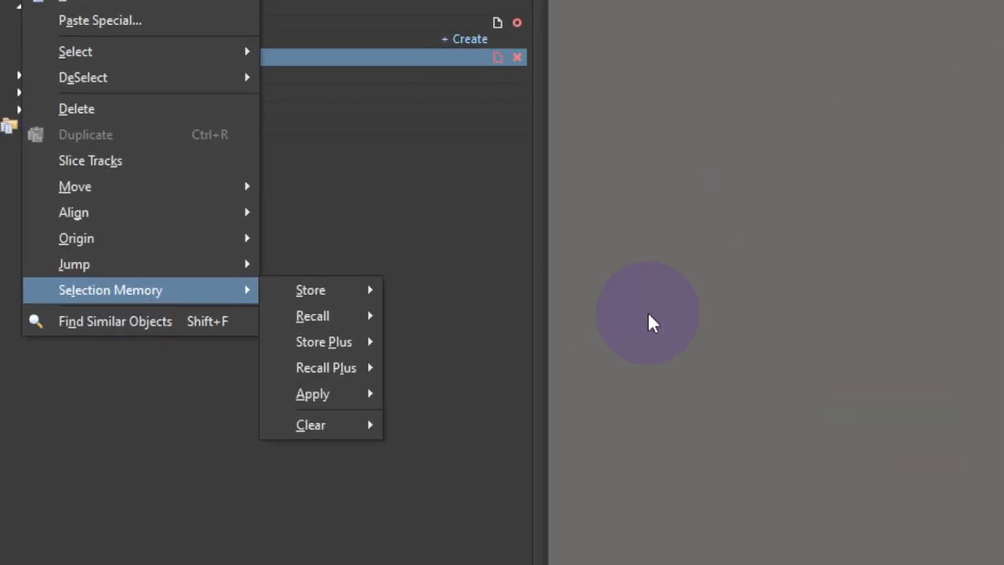
{"action": "left_click", "coordinate": [853, 352]}
{"action": "left_click_drag", "start_coordinate": [554, 205], "coordinate": [768, 278]}
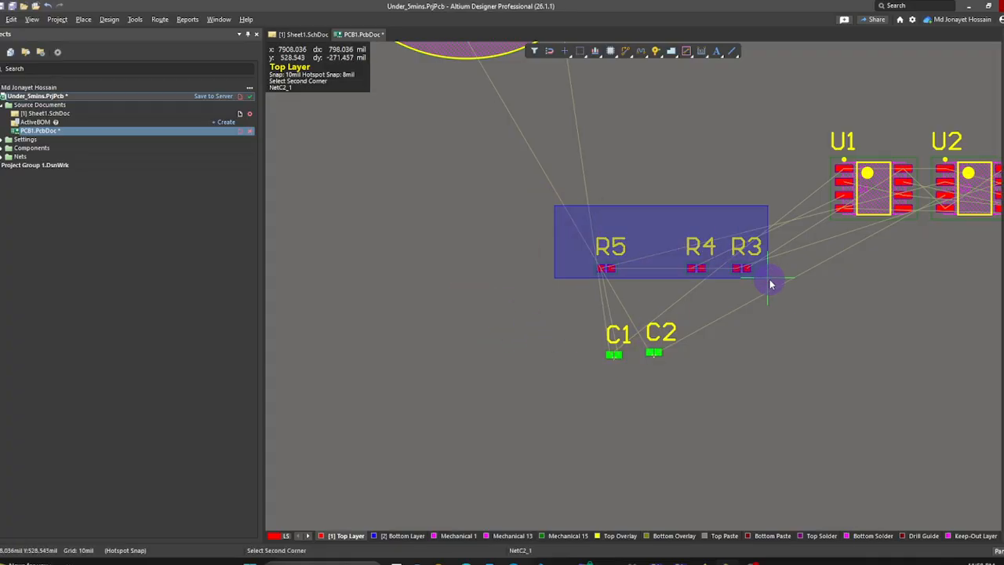
{"action": "left_click", "coordinate": [769, 279]}
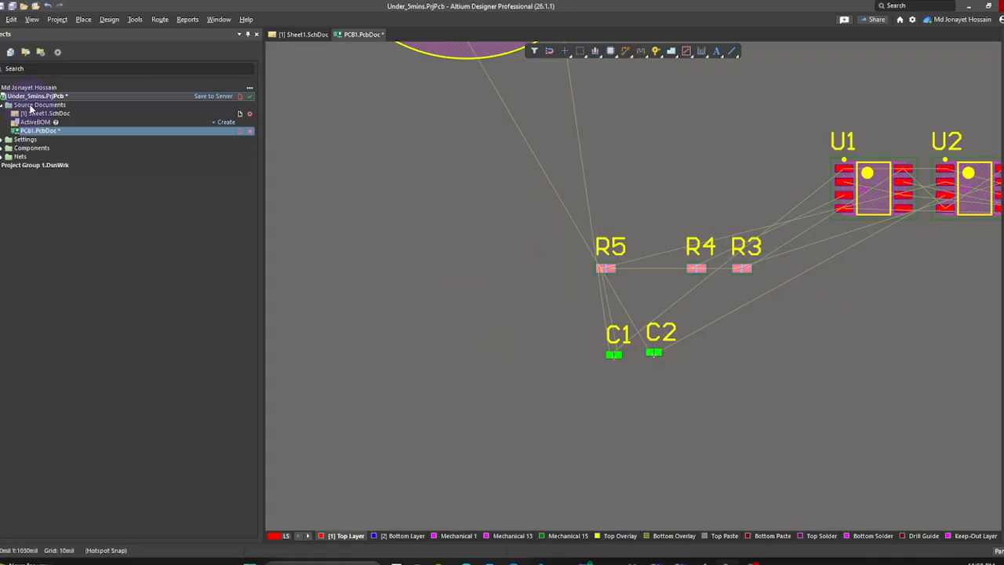
{"action": "left_click", "coordinate": [11, 18]}
{"action": "mouse_move", "coordinate": [47, 247]}
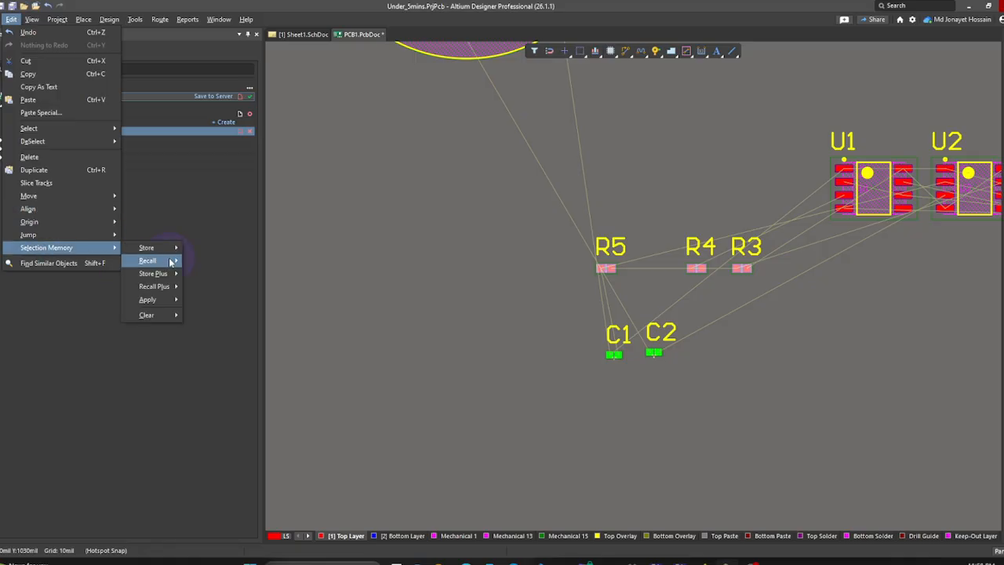
{"action": "mouse_move", "coordinate": [167, 245]}
{"action": "left_click", "coordinate": [216, 247]}
{"action": "left_click", "coordinate": [574, 304]}
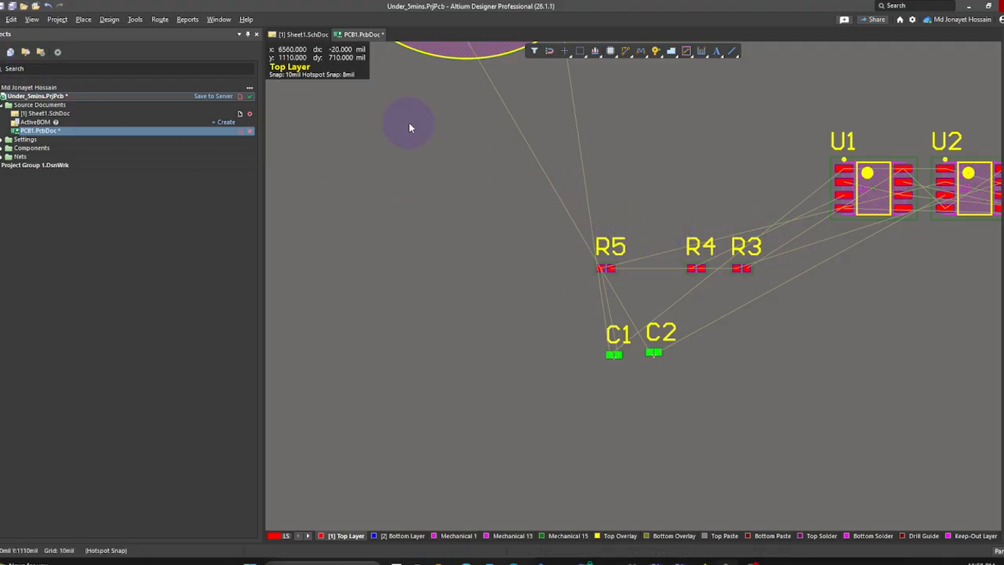
- Recall the stored resistors with Alt+1 and shift them left
{"action": "key", "text": "alt+1"}
{"action": "left_click_drag", "start_coordinate": [606, 267], "coordinate": [547, 263]}
{"action": "left_click", "coordinate": [434, 263]}
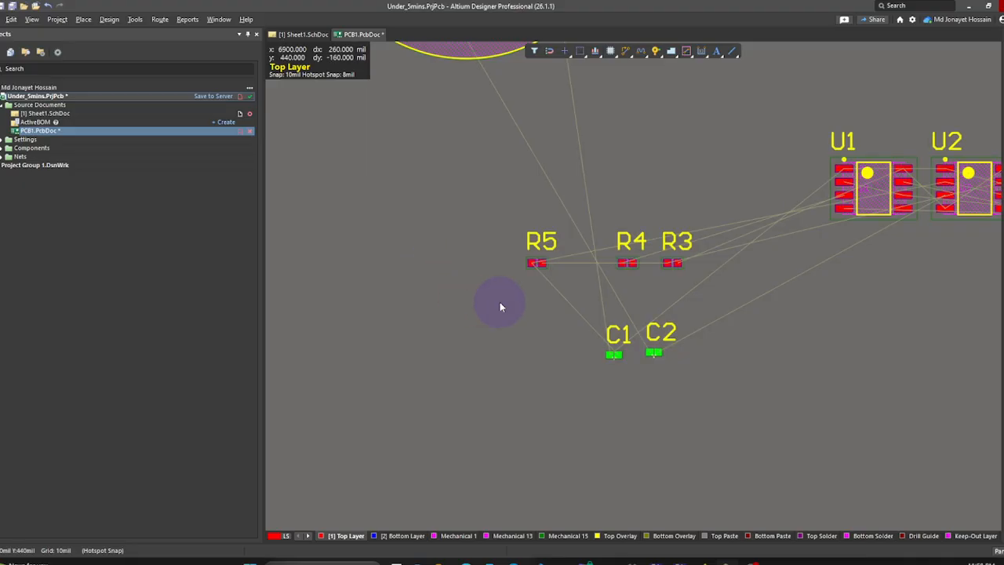
- Place R1 and R2 side by side above R5, then box-select both
{"action": "right_click_drag", "start_coordinate": [483, 348], "coordinate": [582, 319]}
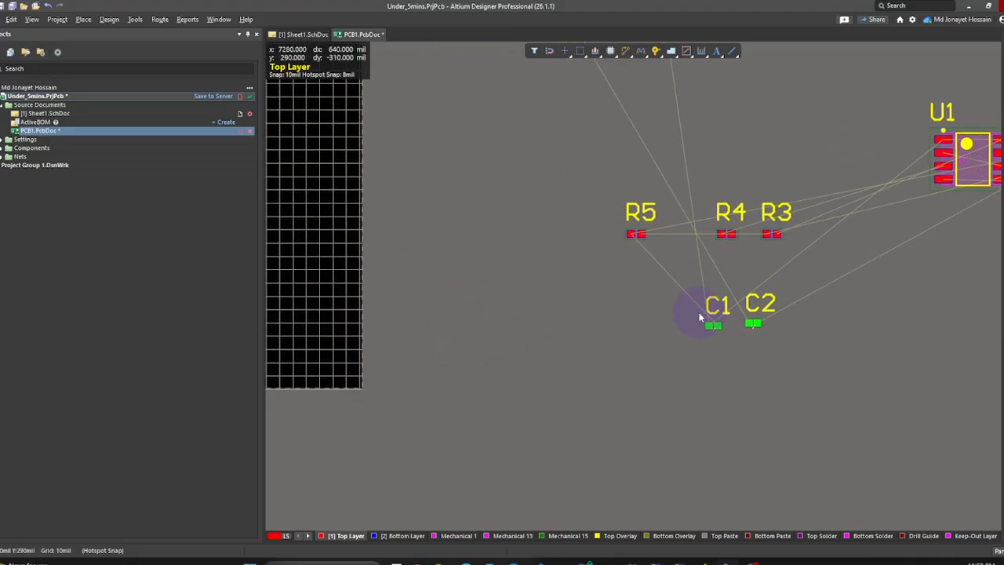
{"action": "right_click_drag", "start_coordinate": [779, 277], "coordinate": [519, 332]}
{"action": "scroll", "coordinate": [509, 340], "scroll_direction": "down", "scroll_amount": 4, "text": "ctrl"}
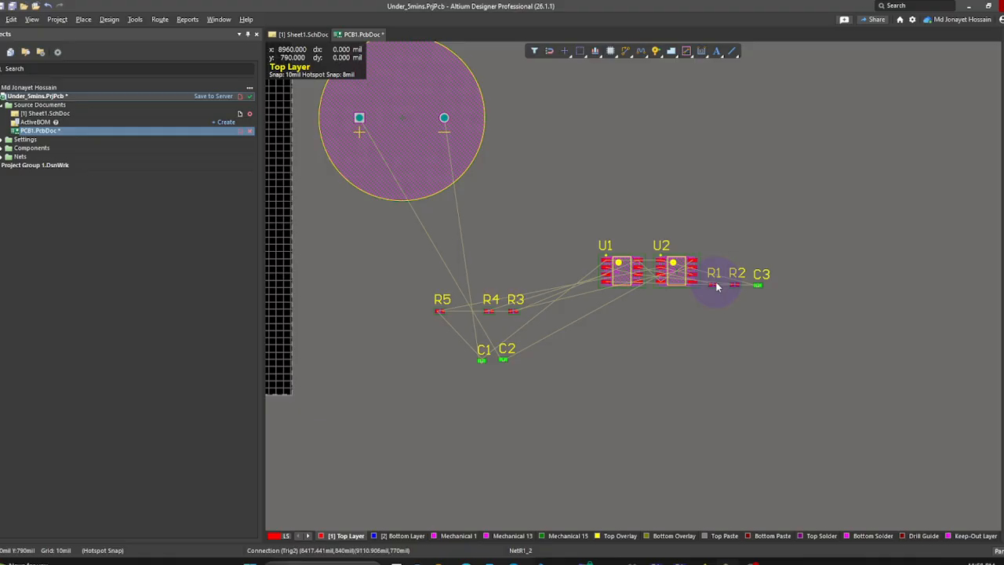
{"action": "left_click_drag", "start_coordinate": [716, 287], "coordinate": [454, 278]}
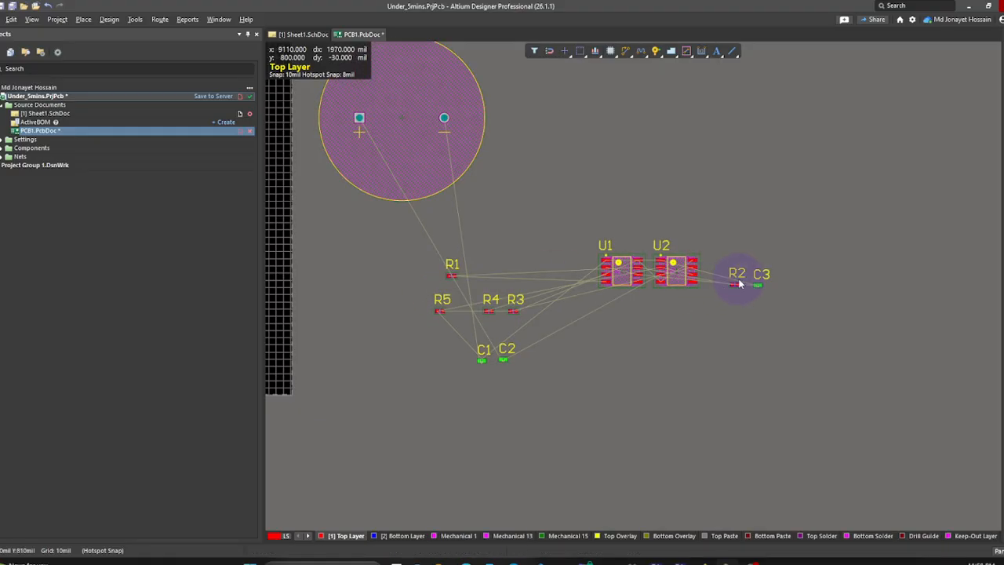
{"action": "left_click_drag", "start_coordinate": [739, 284], "coordinate": [495, 273]}
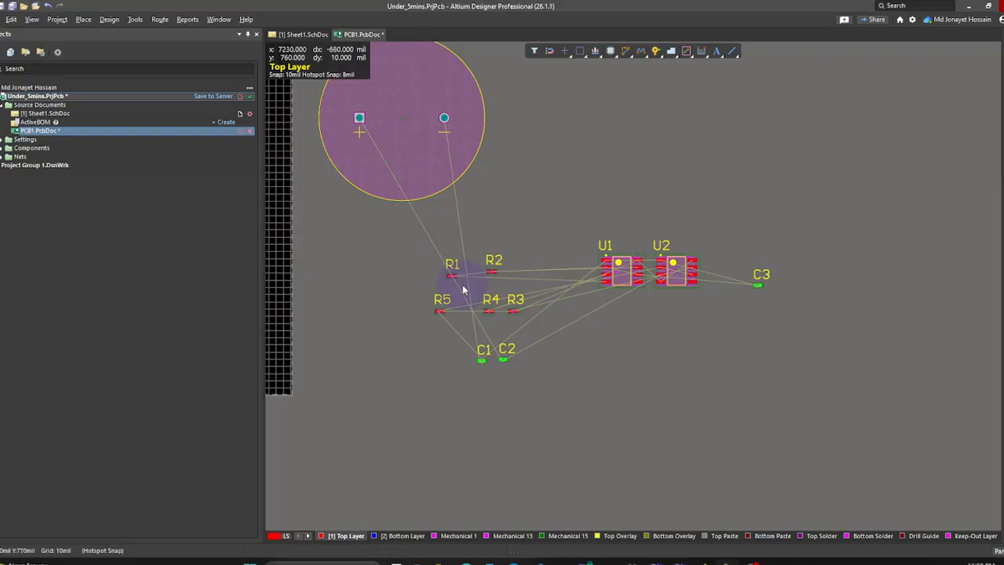
{"action": "left_click_drag", "start_coordinate": [392, 240], "coordinate": [529, 296]}
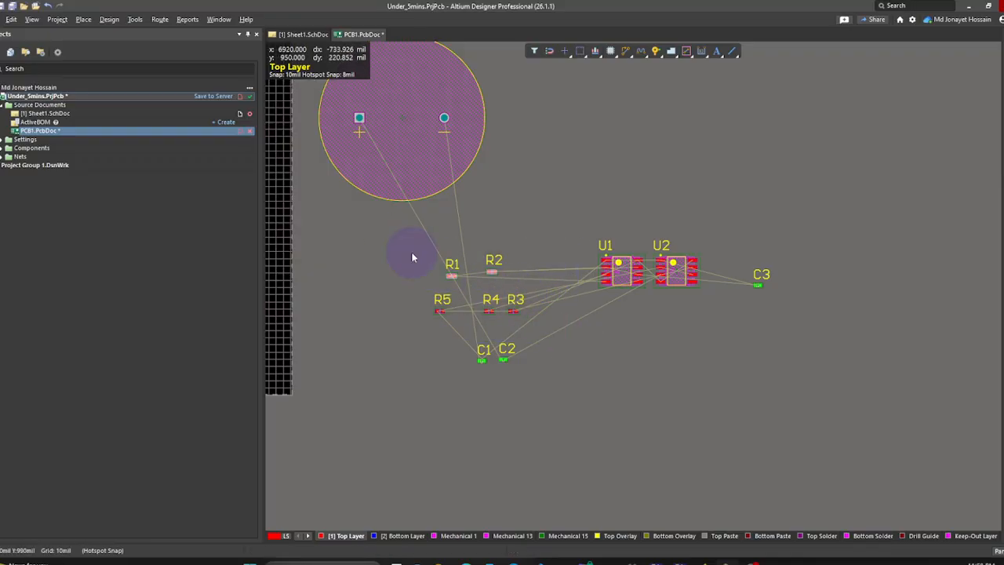
- Add R1 and R2 to memorized selection 1, recall R1–R5 with Alt+Shift+1, and move them up-right
{"action": "left_click", "coordinate": [12, 18]}
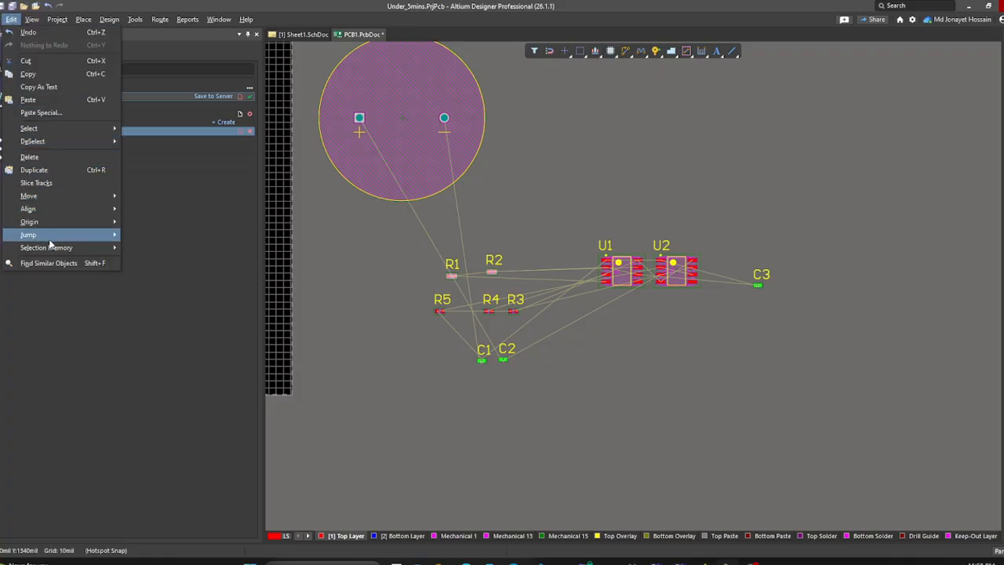
{"action": "mouse_move", "coordinate": [60, 238]}
{"action": "mouse_move", "coordinate": [95, 248]}
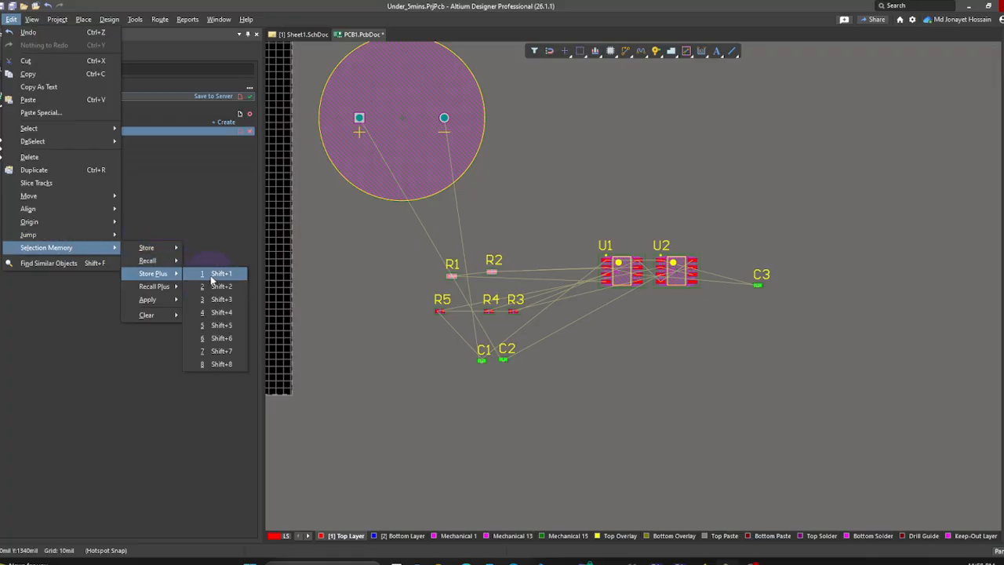
{"action": "left_click", "coordinate": [213, 275]}
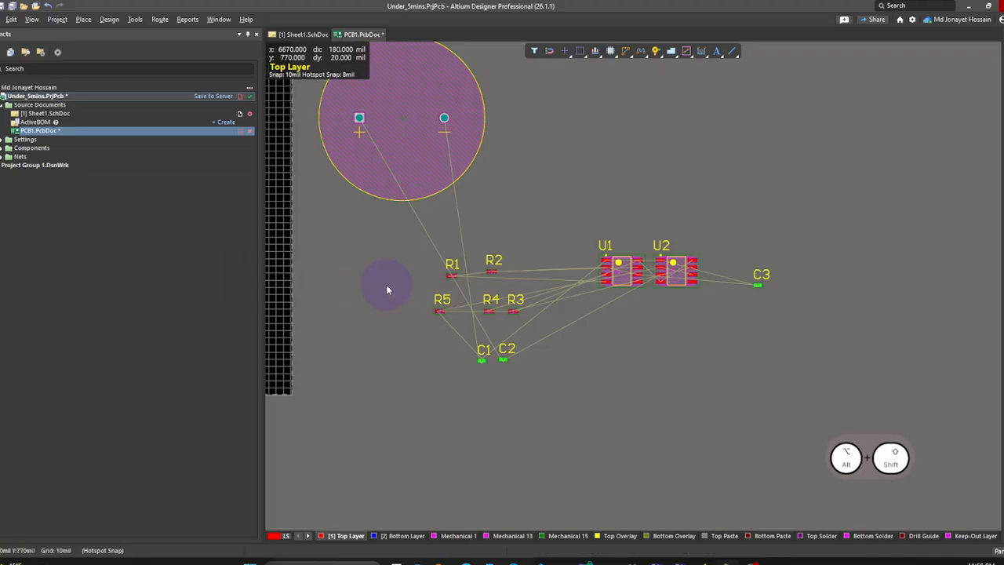
{"action": "key", "text": "alt+shift+1"}
{"action": "scroll", "coordinate": [475, 287], "scroll_direction": "up", "scroll_amount": 2, "text": "ctrl"}
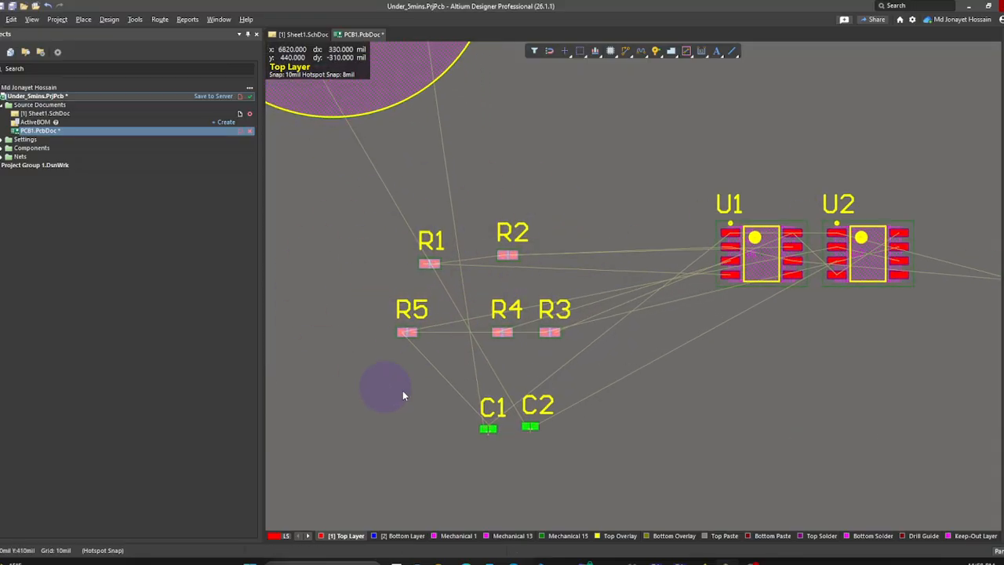
{"action": "scroll", "coordinate": [580, 327], "scroll_direction": "down", "scroll_amount": 2, "text": "ctrl"}
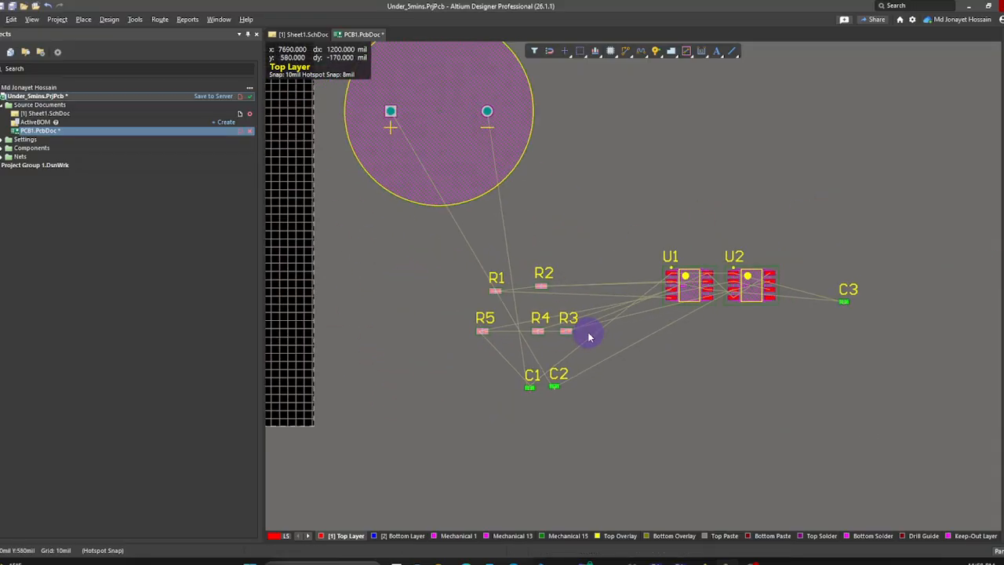
{"action": "left_click_drag", "start_coordinate": [570, 331], "coordinate": [596, 298]}
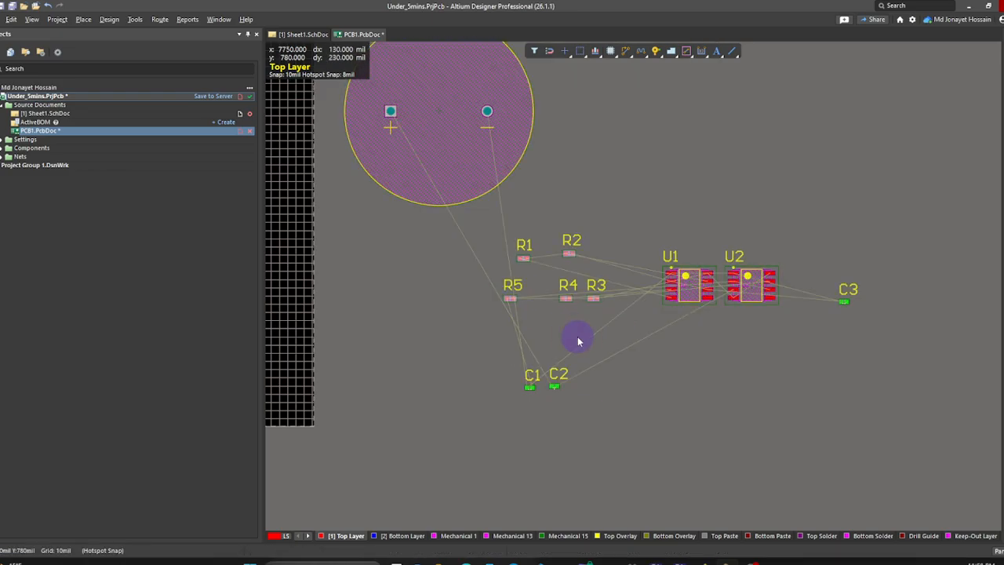
{"action": "scroll", "coordinate": [448, 307], "scroll_direction": "down", "scroll_amount": 5, "text": "ctrl"}
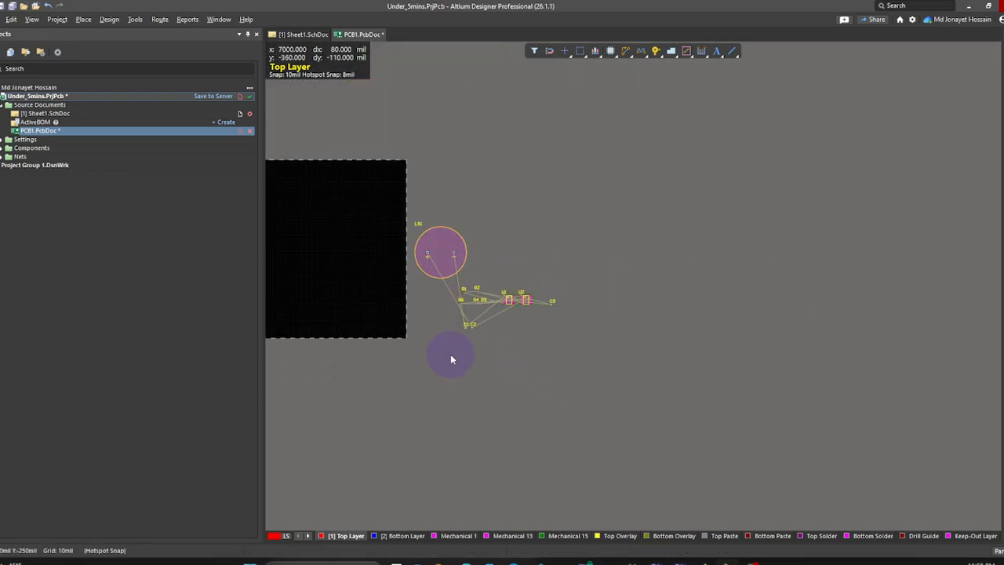
{"action": "mouse_move", "coordinate": [444, 362]}
{"action": "right_mouse_down"}
{"action": "mouse_move", "coordinate": [556, 431]}
{"action": "mouse_move", "coordinate": [637, 448]}
{"action": "mouse_move", "coordinate": [689, 446]}
{"action": "right_mouse_up"}
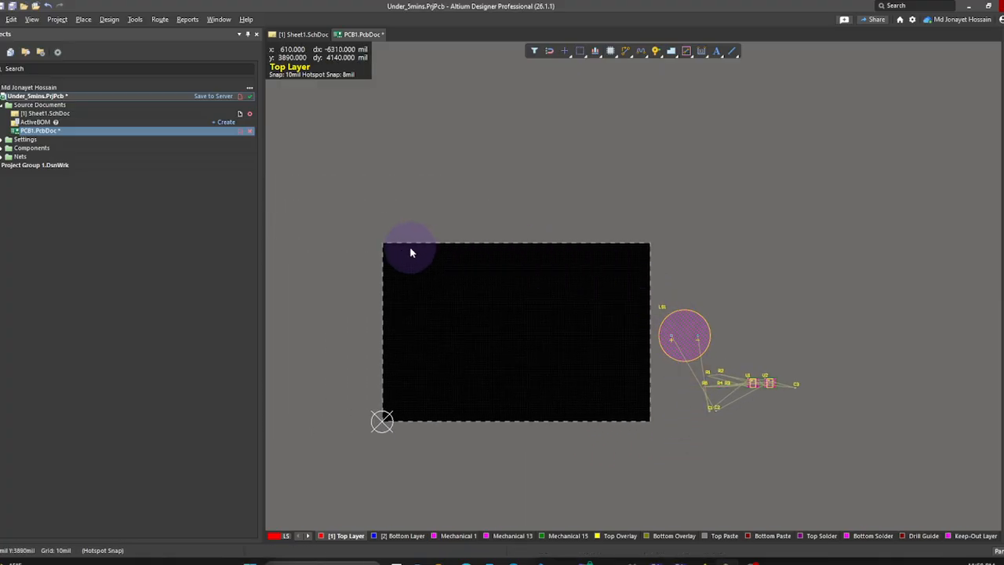
{"action": "left_click", "coordinate": [10, 20]}
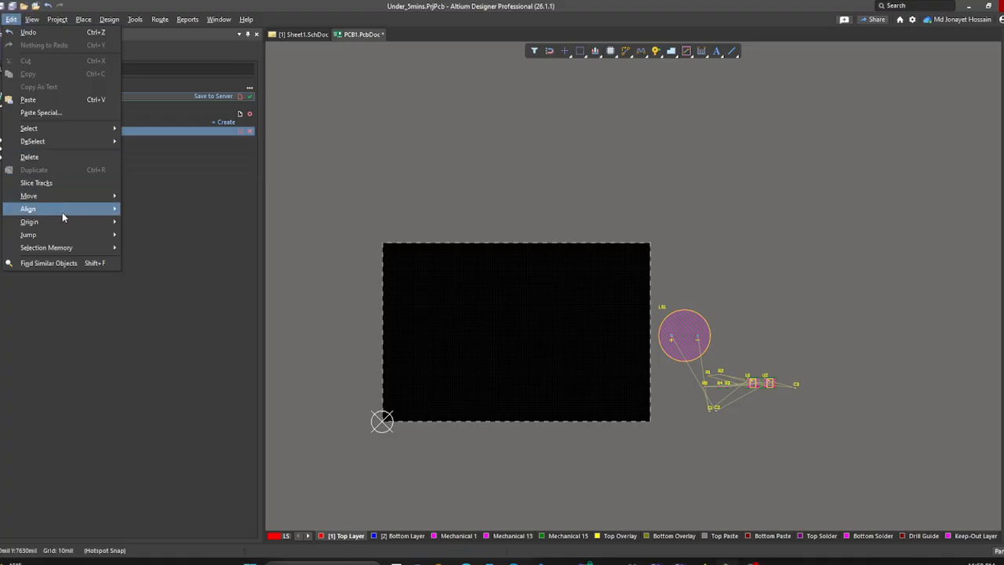
{"action": "mouse_move", "coordinate": [61, 203]}
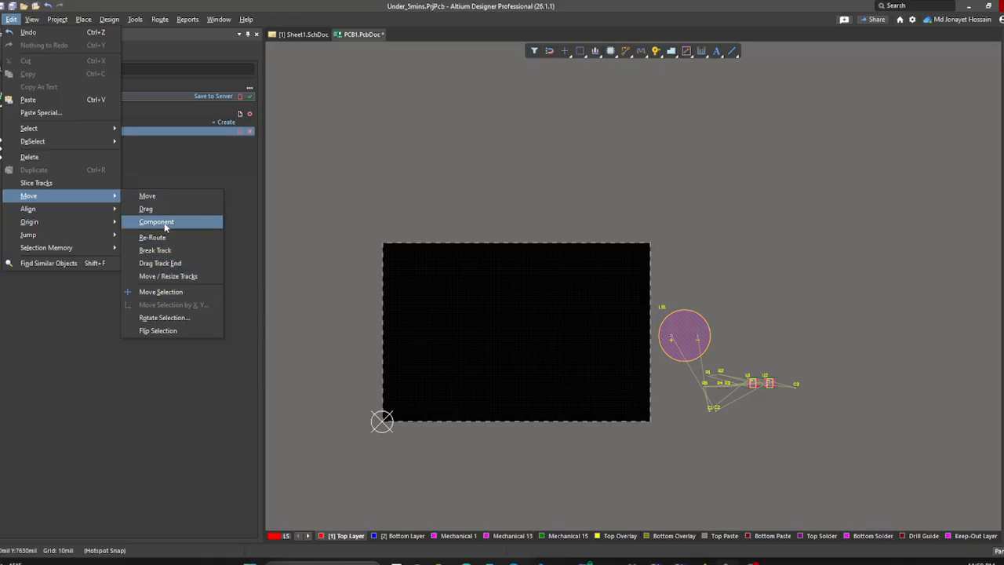
{"action": "mouse_move", "coordinate": [102, 225]}
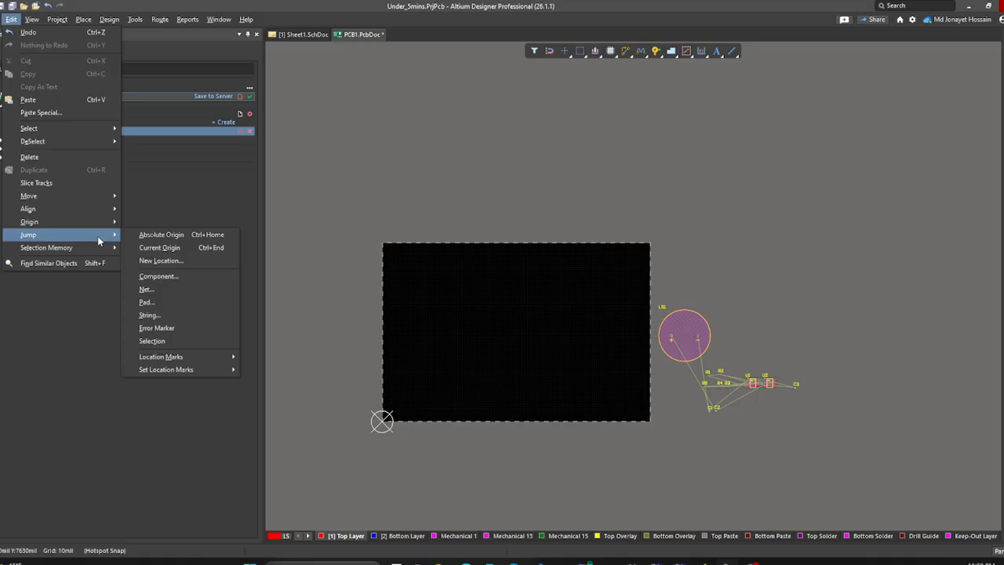
{"action": "mouse_move", "coordinate": [2, 24]}
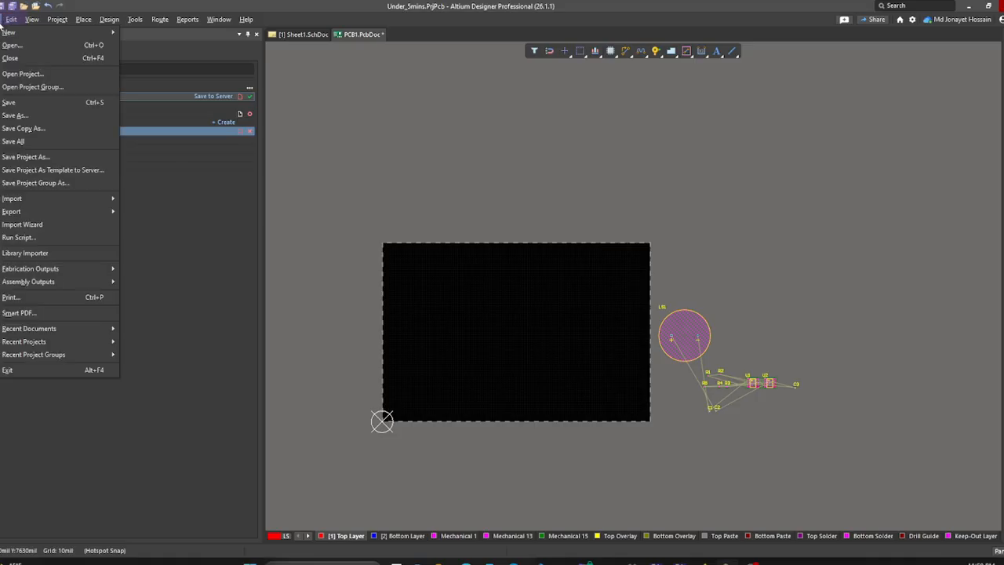
{"action": "left_click", "coordinate": [372, 151]}
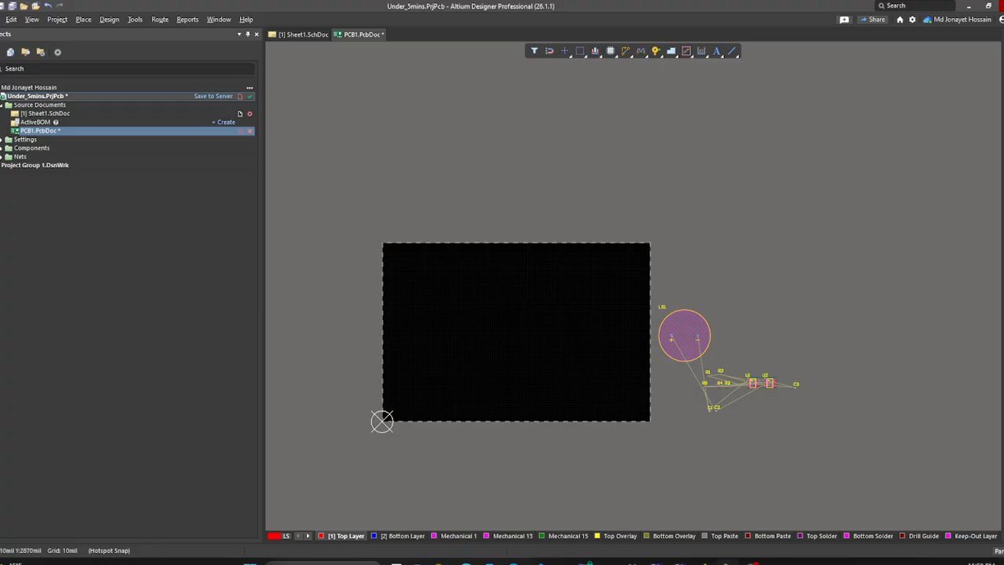